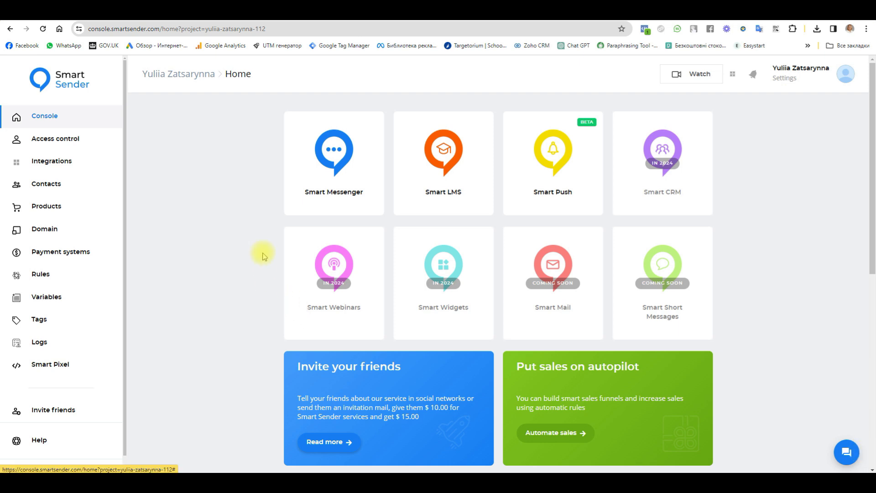
# Go from Smart Messenger through Growth Tools to the Instagram Comments rules page.
pyautogui.click(333, 154)
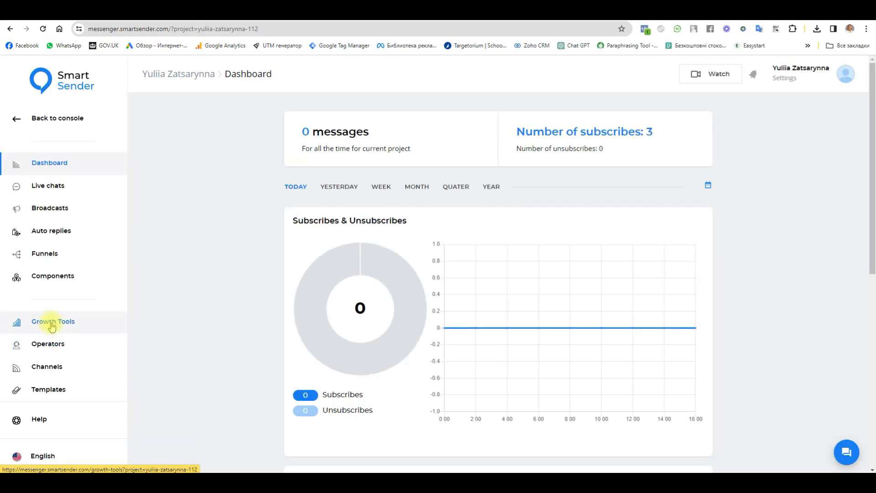
pyautogui.click(52, 323)
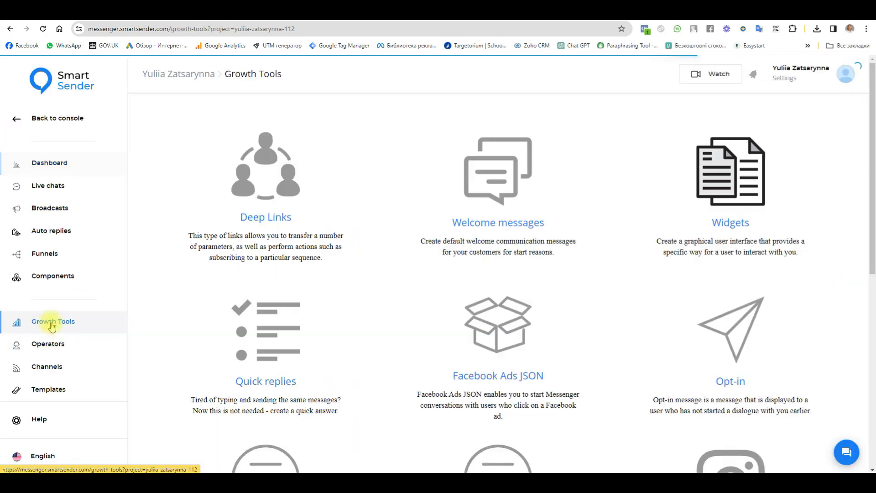
pyautogui.scroll(-6, 336, 300)
pyautogui.scroll(-2, 336, 303)
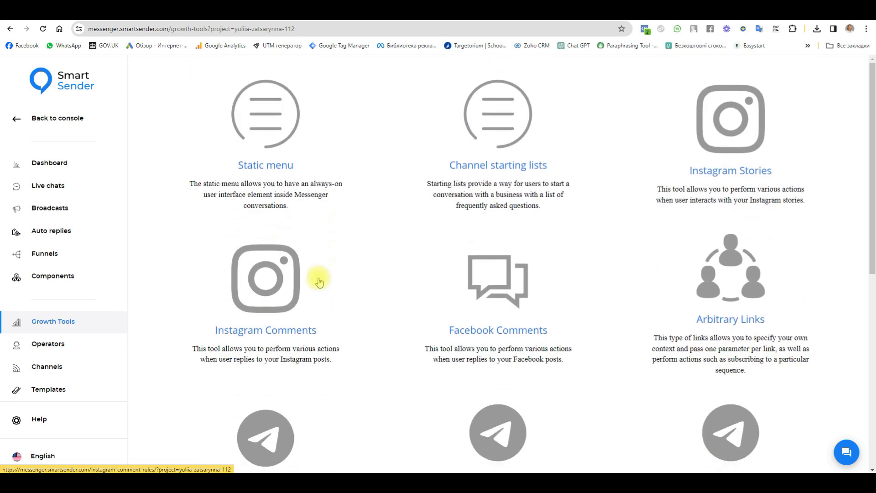
pyautogui.scroll(-1, 347, 360)
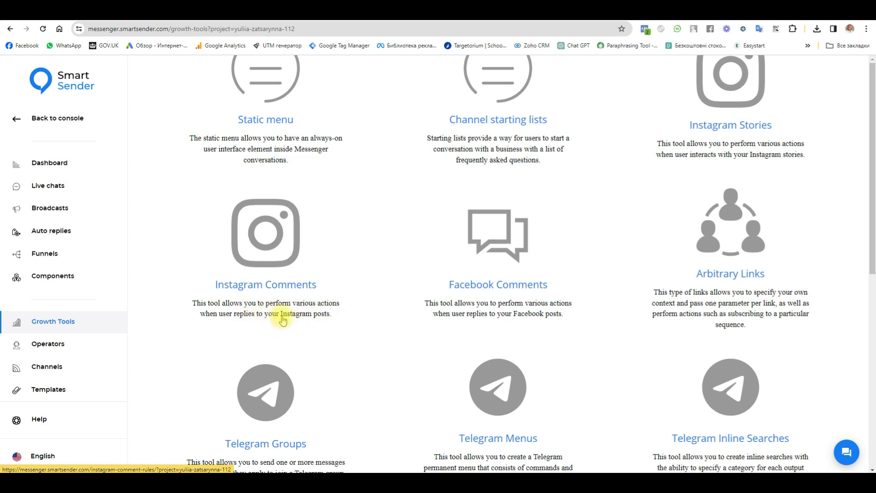
pyautogui.click(311, 314)
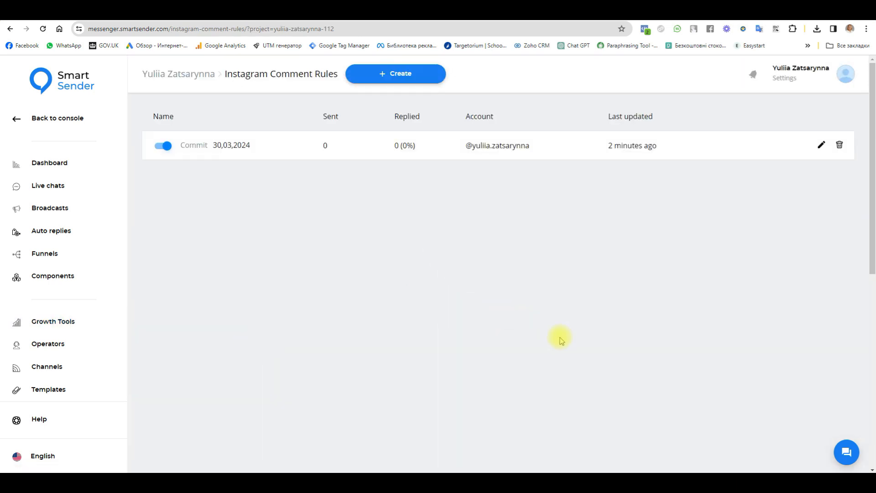
# Create an Instagram comment rule named 'comment' for the connected Instagram account.
pyautogui.click(401, 81)
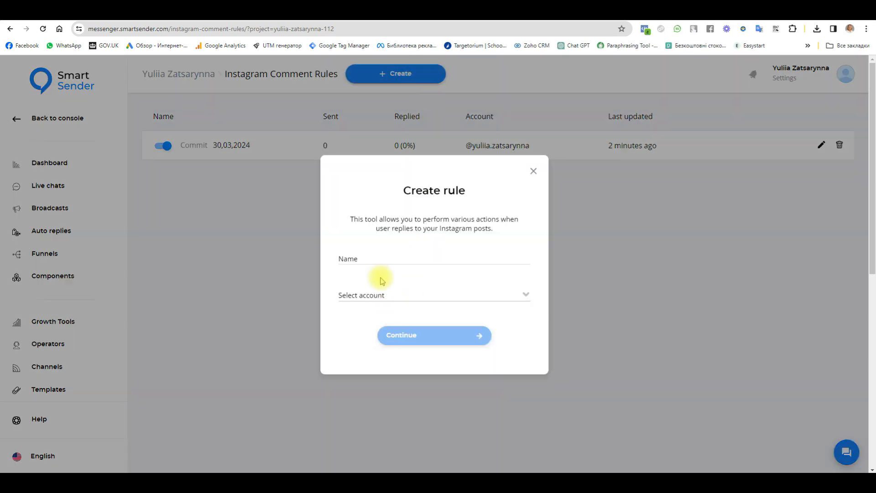
pyautogui.click(382, 257)
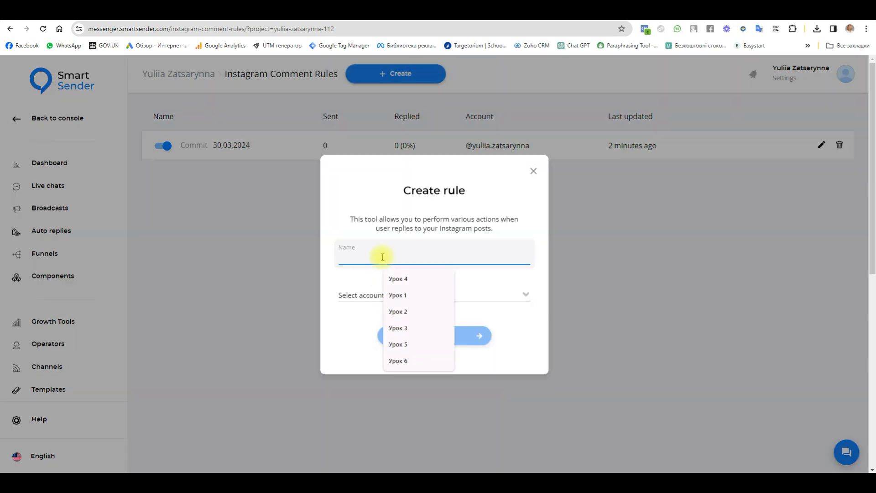
pyautogui.write('comment')
pyautogui.click(412, 297)
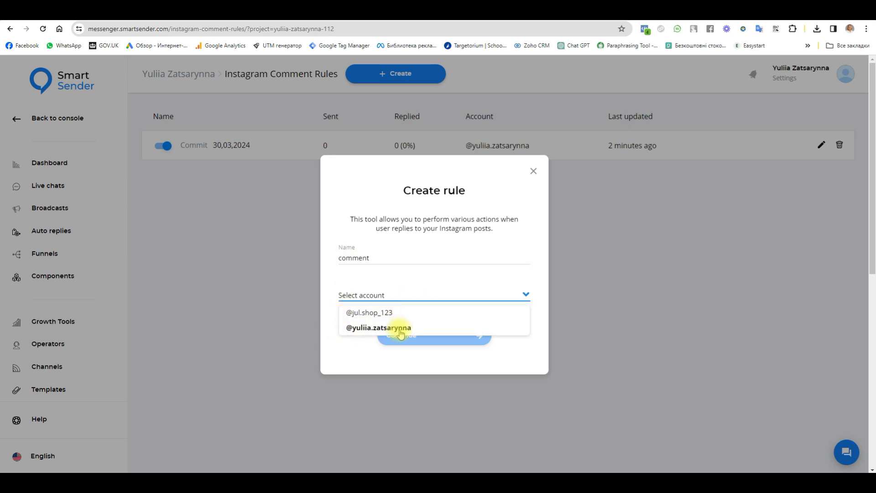
pyautogui.click(388, 327)
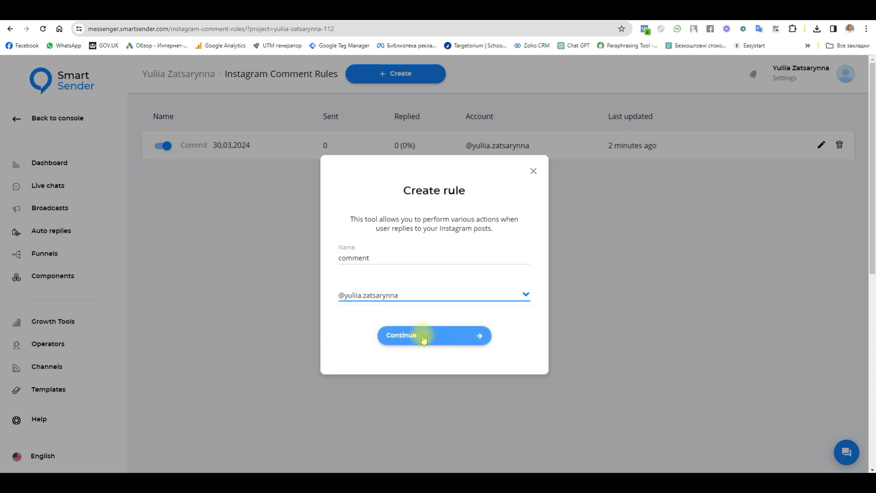
pyautogui.click(424, 338)
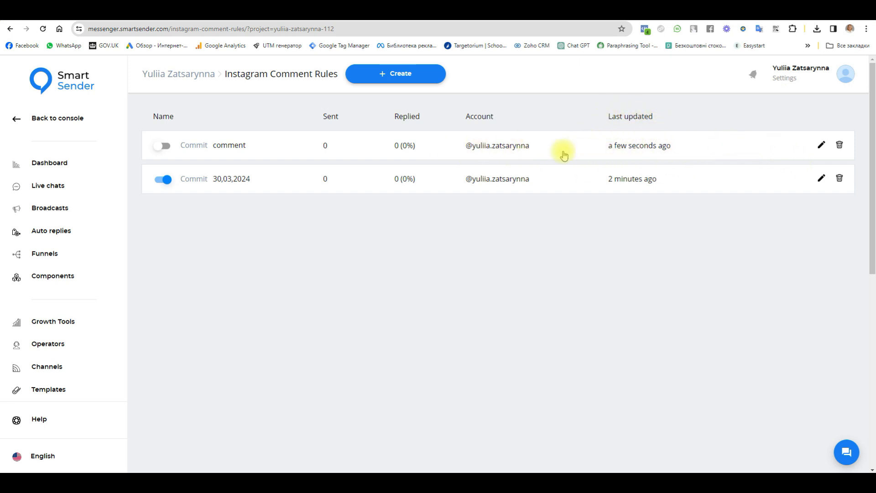
# Open the comment rule's name editor and keep the name 'comment' unchanged.
pyautogui.click(822, 146)
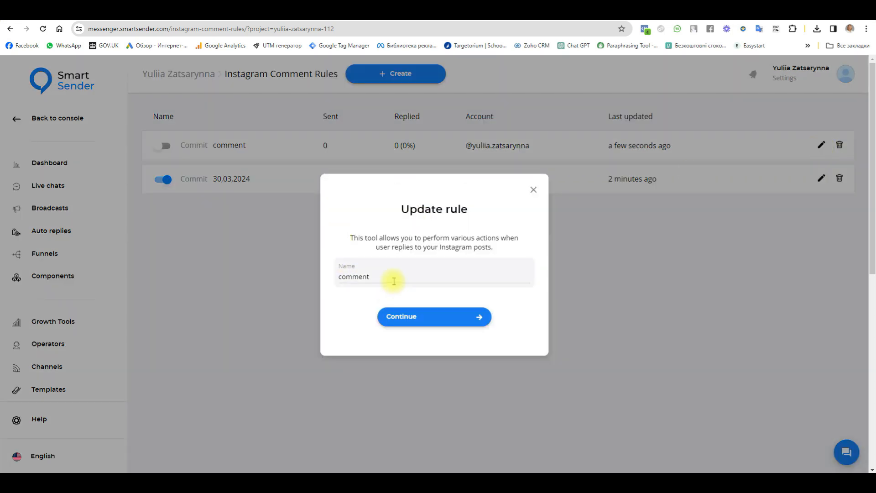
pyautogui.moveTo(394, 282); pyautogui.dragTo(313, 280)
pyautogui.click(450, 316)
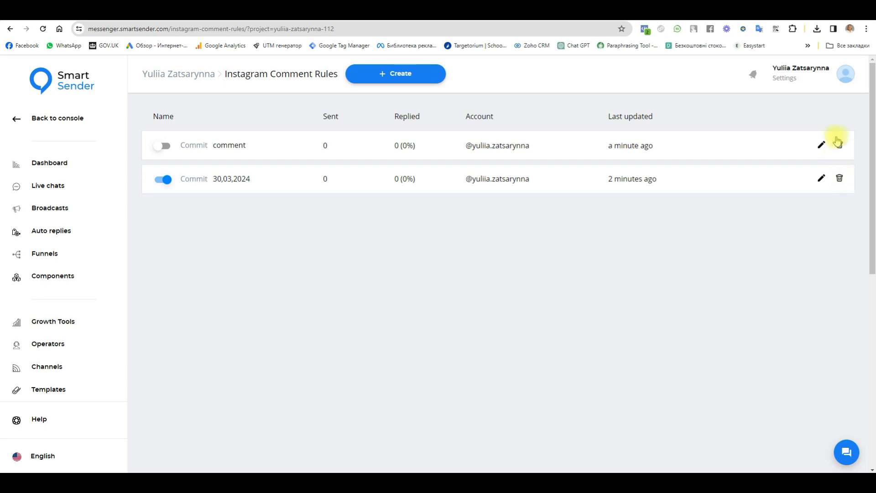
# Delete the 30,03,2024 rule and open the comment rule's settings.
pyautogui.click(839, 178)
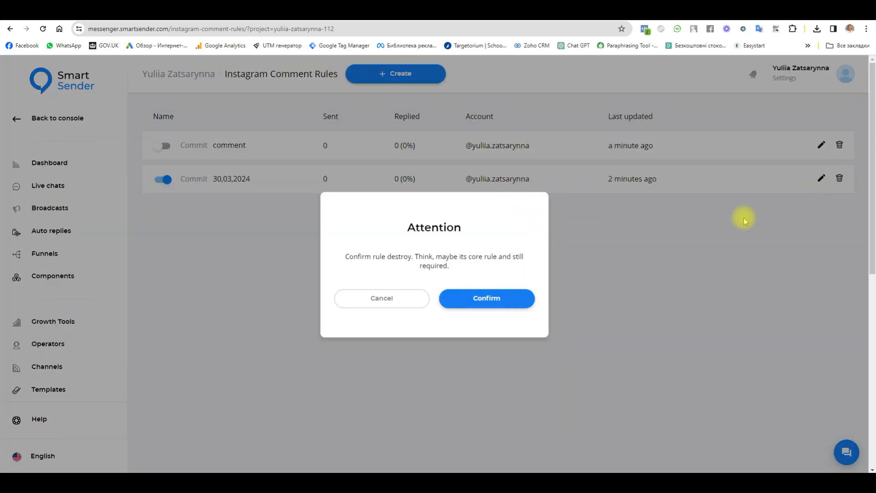
pyautogui.click(487, 303)
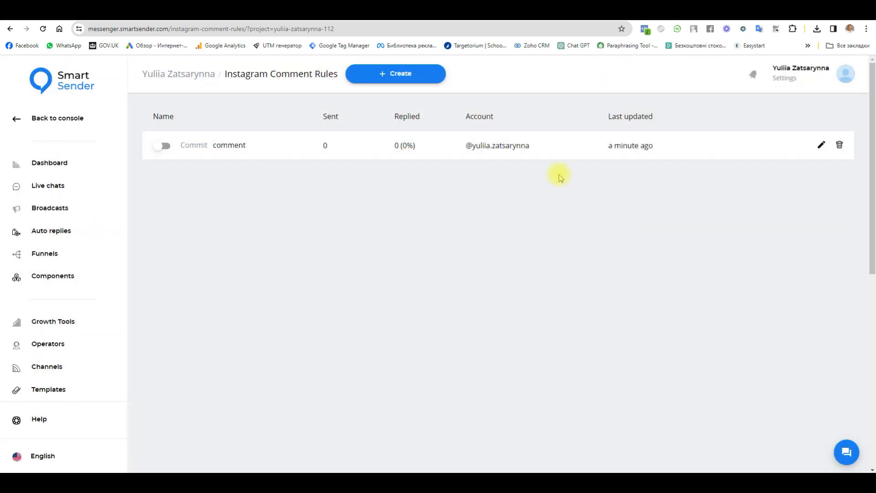
pyautogui.click(228, 147)
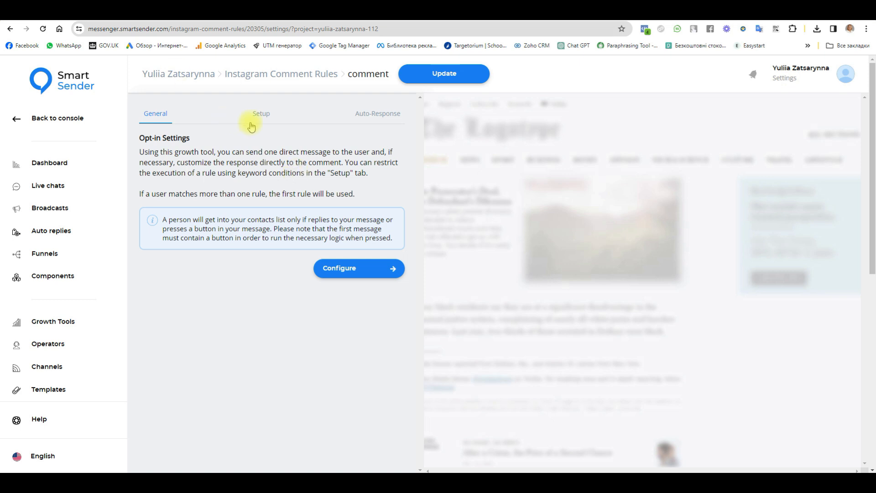
# Show the comment rule's Setup tab with its post selection and keyword fields.
pyautogui.click(267, 120)
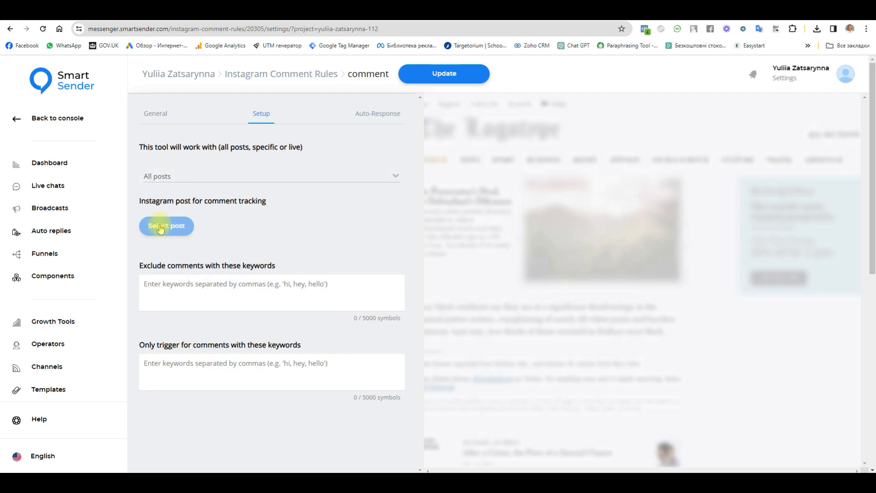
# Restrict the comment rule to a specific post: the photo of the brown dog on a chair.
pyautogui.click(194, 177)
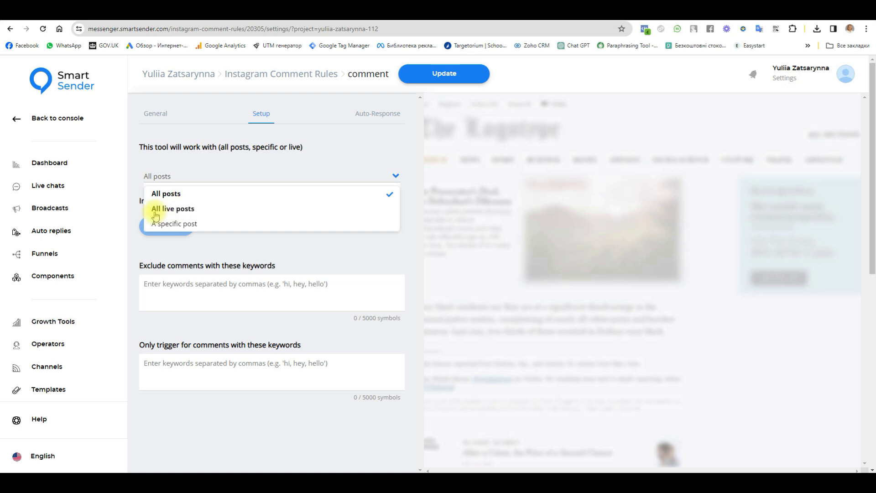
pyautogui.click(180, 225)
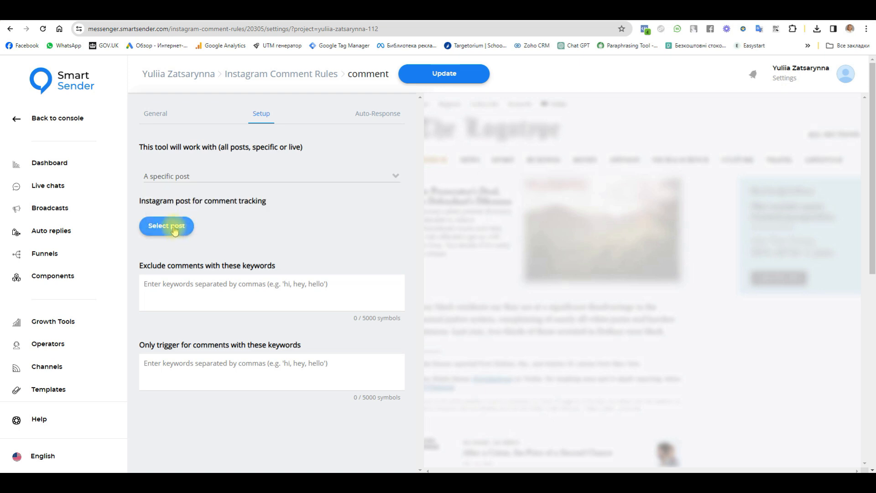
pyautogui.click(175, 228)
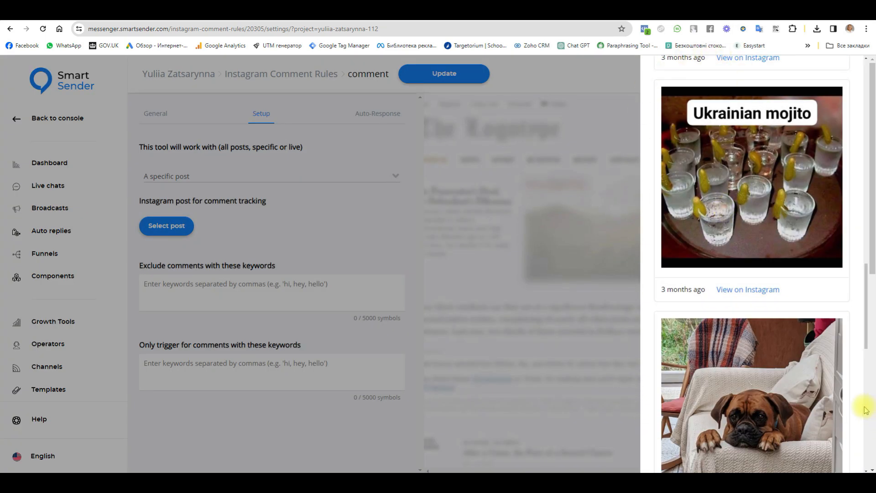
pyautogui.click(750, 392)
pyautogui.scroll(-3, 219, 237)
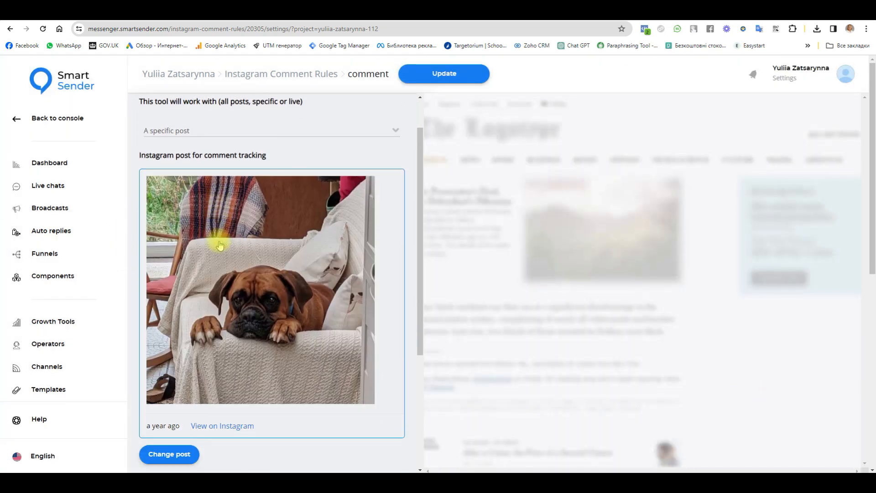
pyautogui.scroll(-2, 274, 345)
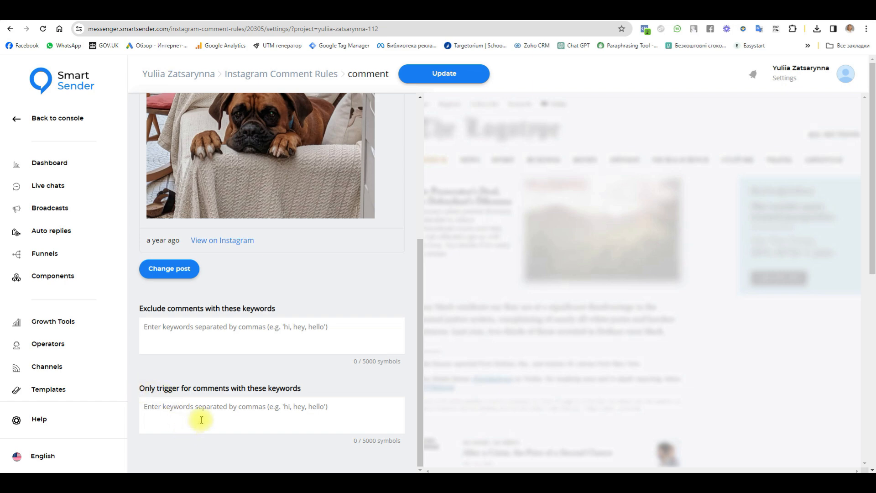
pyautogui.click(211, 407)
pyautogui.write('100')
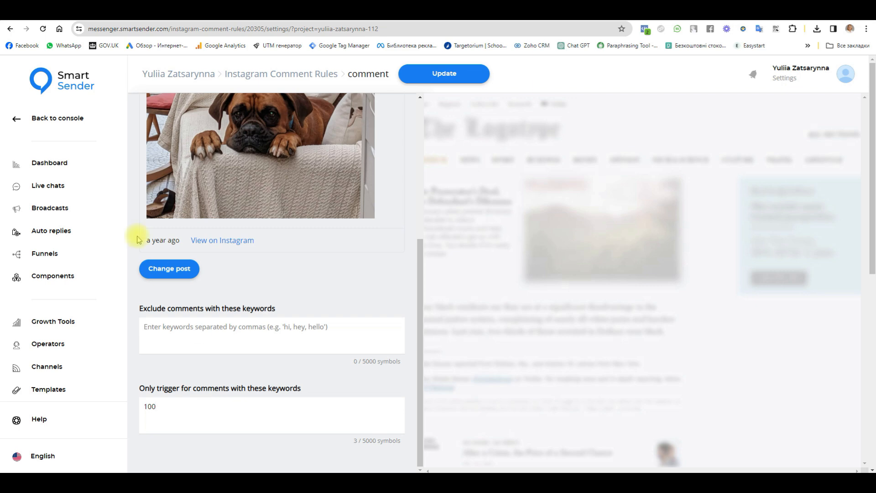
pyautogui.scroll(2, 136, 238)
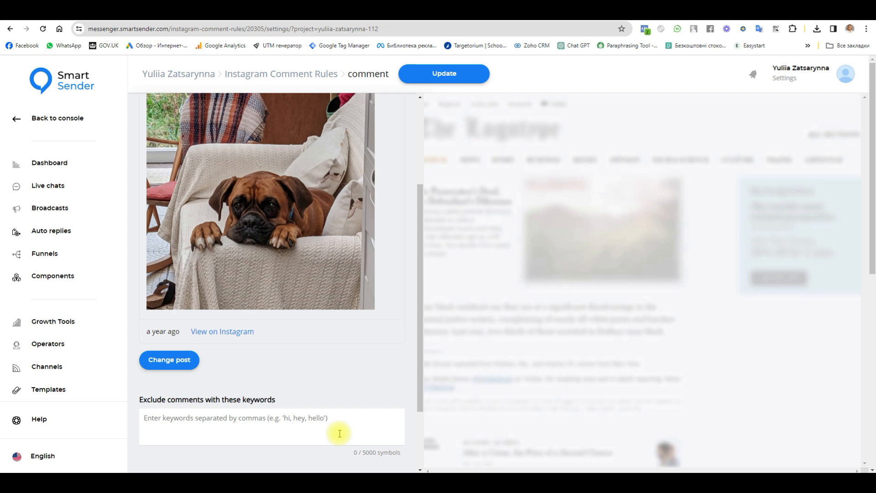
pyautogui.scroll(-2, 337, 433)
pyautogui.moveTo(173, 405); pyautogui.dragTo(122, 405)
pyautogui.press('BackSpace')
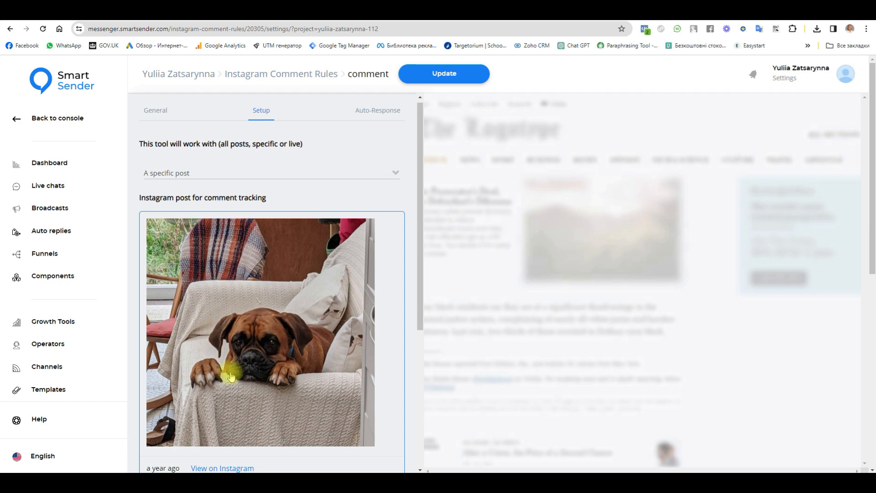
# In Auto-Response, add a first comment reply reading 'Thanks', fixing the typo.
pyautogui.click(378, 114)
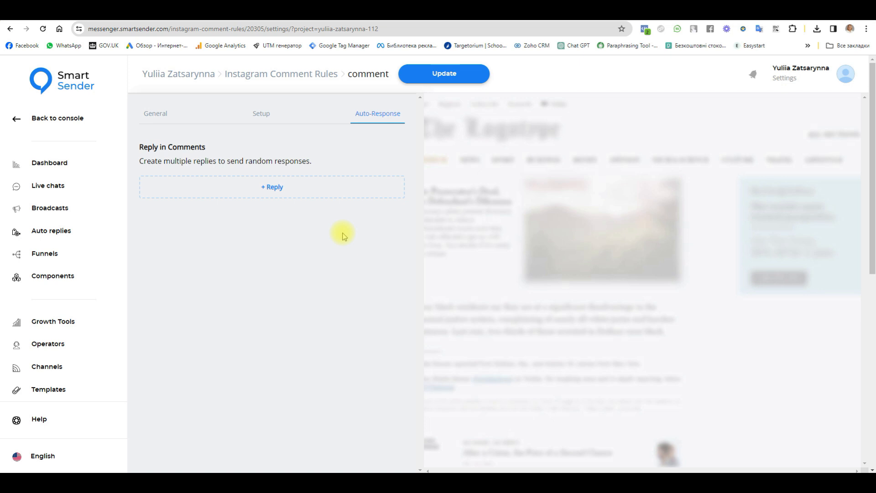
pyautogui.click(280, 194)
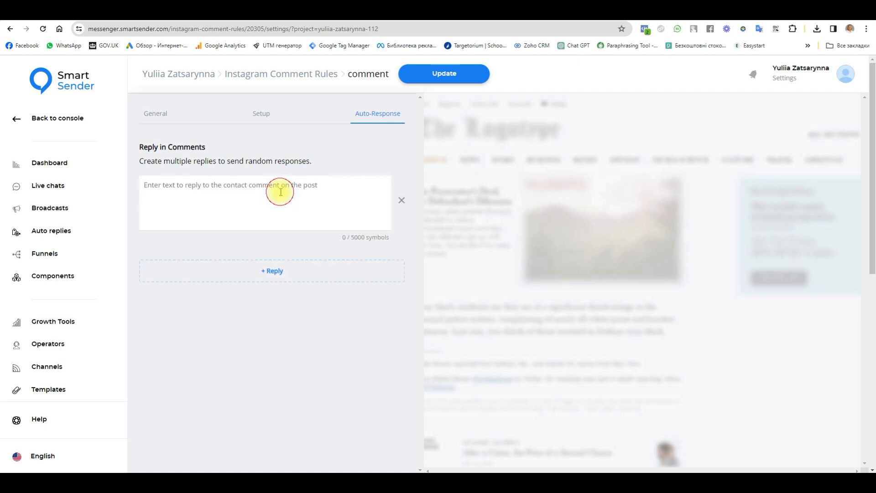
pyautogui.write('Tnanks')
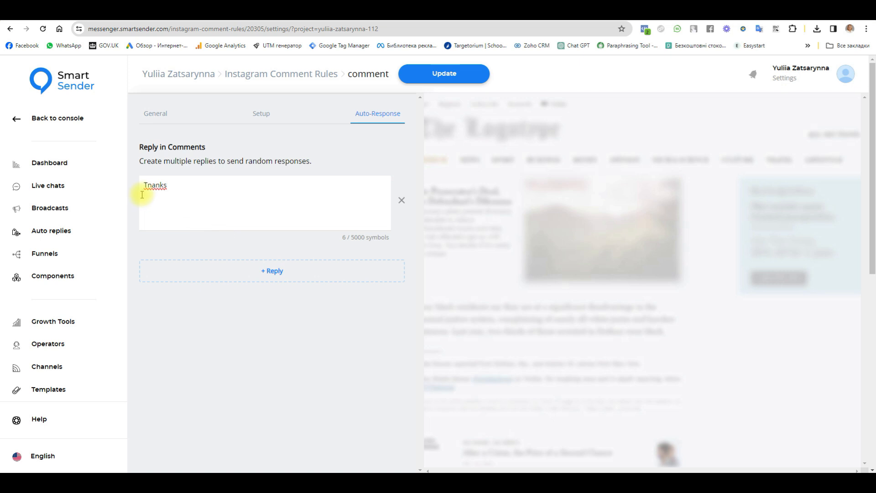
pyautogui.moveTo(151, 184); pyautogui.dragTo(149, 183)
pyautogui.write('h')
# Add a second reply 'Thanks for your comment' and save the rule with Update.
pyautogui.click(258, 270)
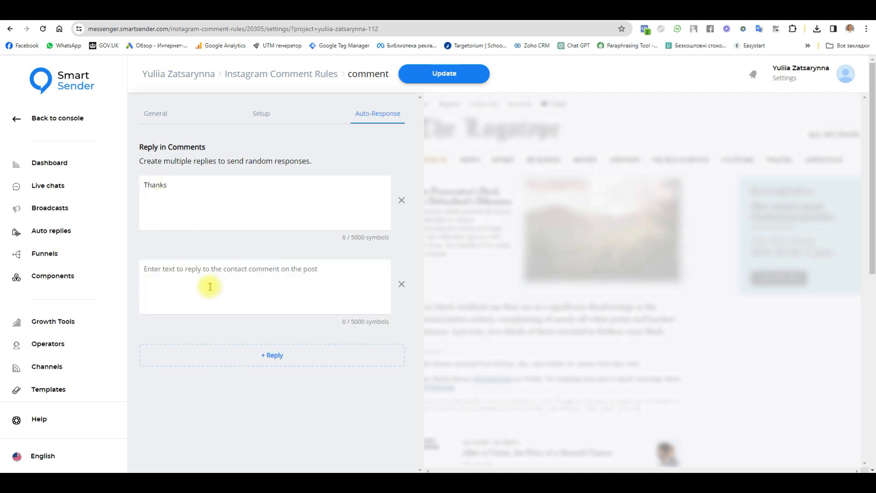
pyautogui.moveTo(183, 184); pyautogui.dragTo(132, 182)
pyautogui.hotkey('ctrl', 'c')
pyautogui.click(198, 264)
pyautogui.hotkey('ctrl', 'v')
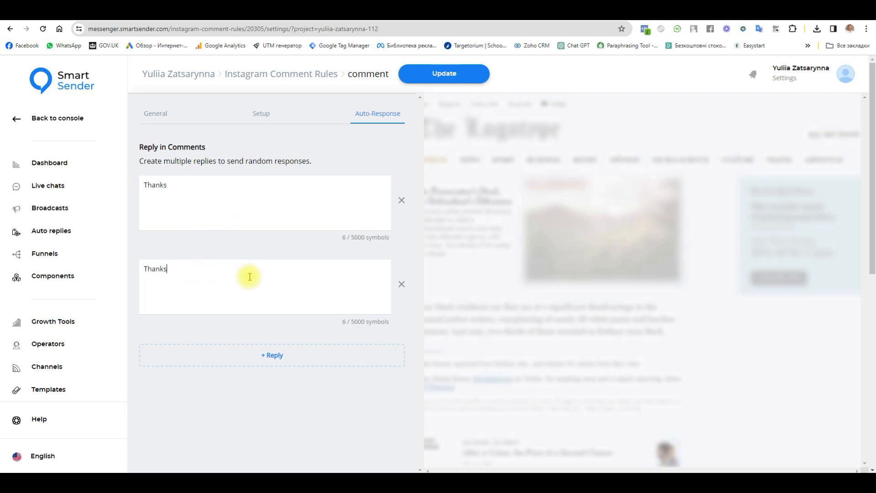
pyautogui.write('for your comment')
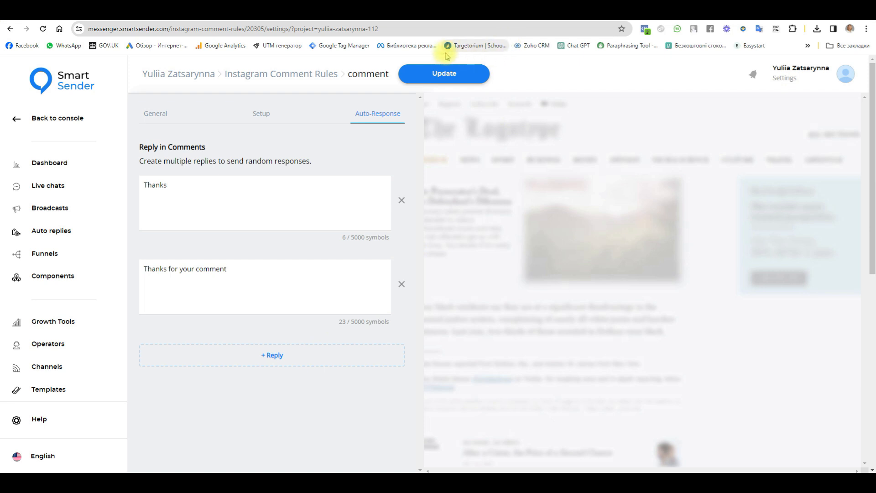
pyautogui.click(463, 78)
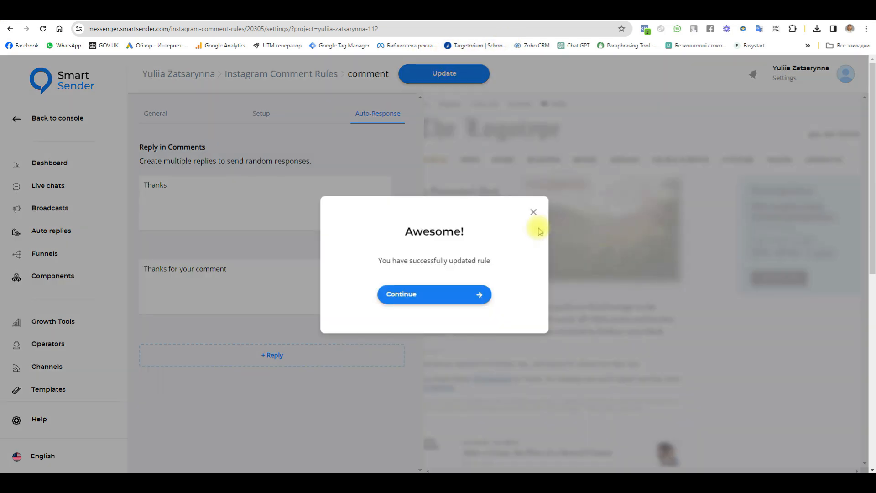
# Dismiss the success message and review the rule's Setup and Auto-Response settings.
pyautogui.click(404, 294)
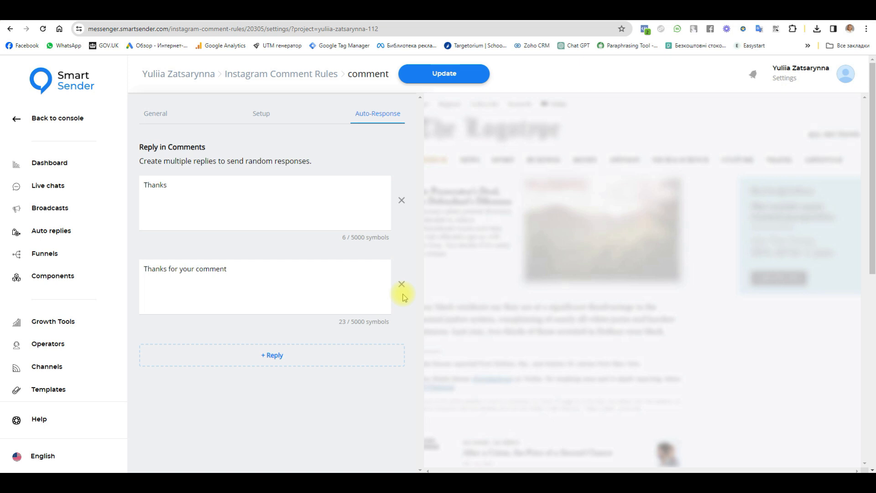
pyautogui.click(269, 120)
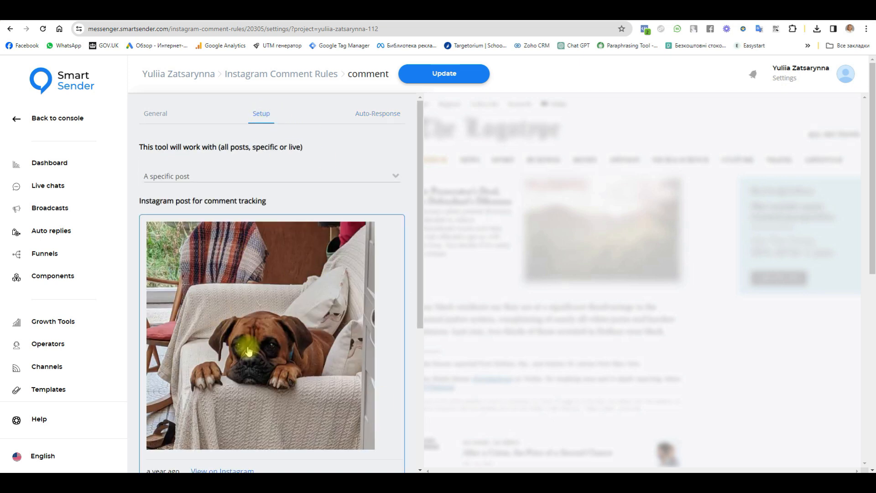
pyautogui.click(378, 115)
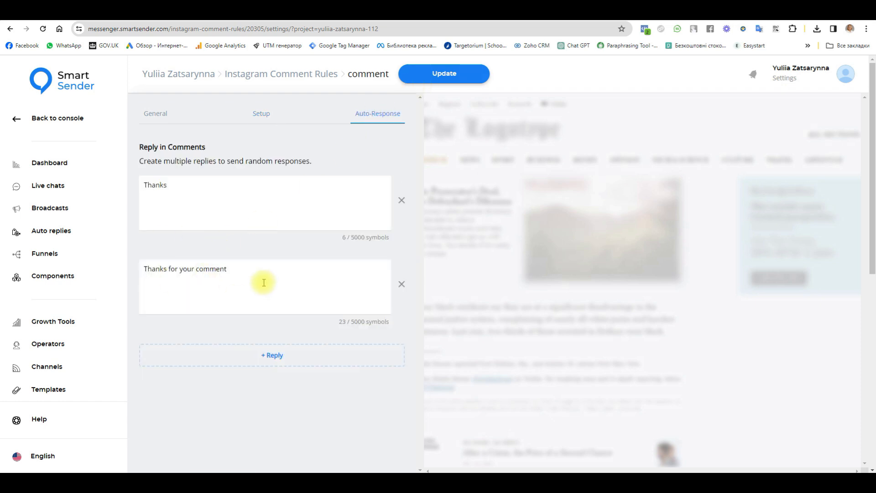
pyautogui.click(259, 112)
pyautogui.scroll(-3, 291, 368)
pyautogui.scroll(-2, 292, 372)
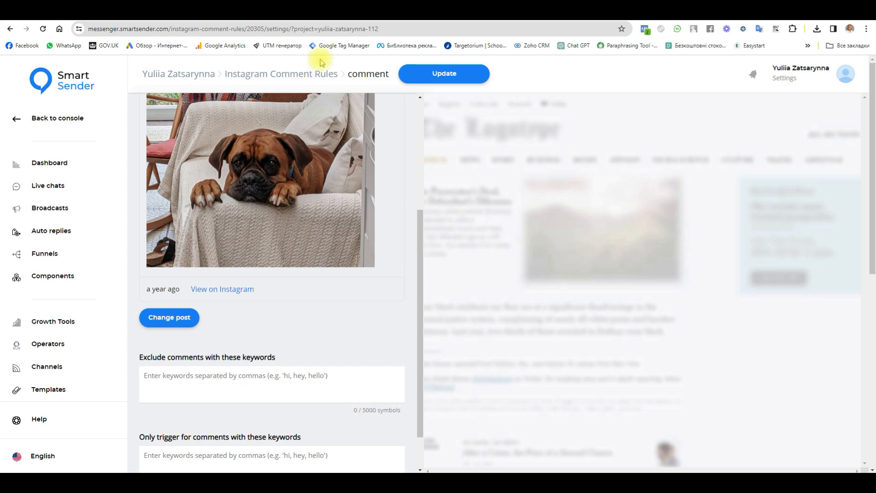
# Return to the Instagram Comment Rules list and switch the comment rule on.
pyautogui.click(276, 77)
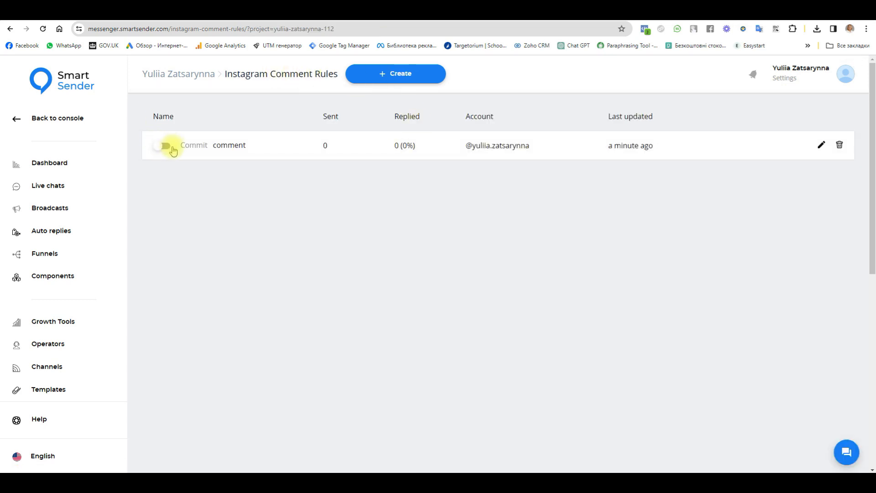
pyautogui.click(170, 146)
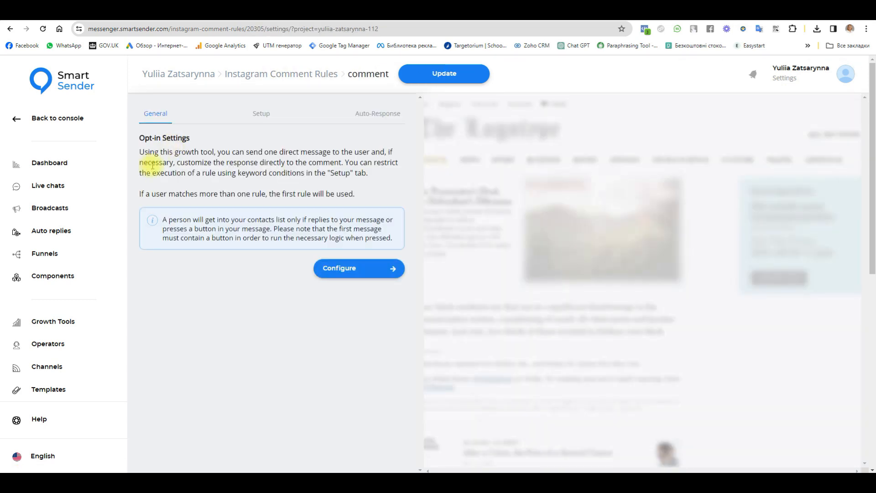
pyautogui.click(280, 73)
pyautogui.click(167, 146)
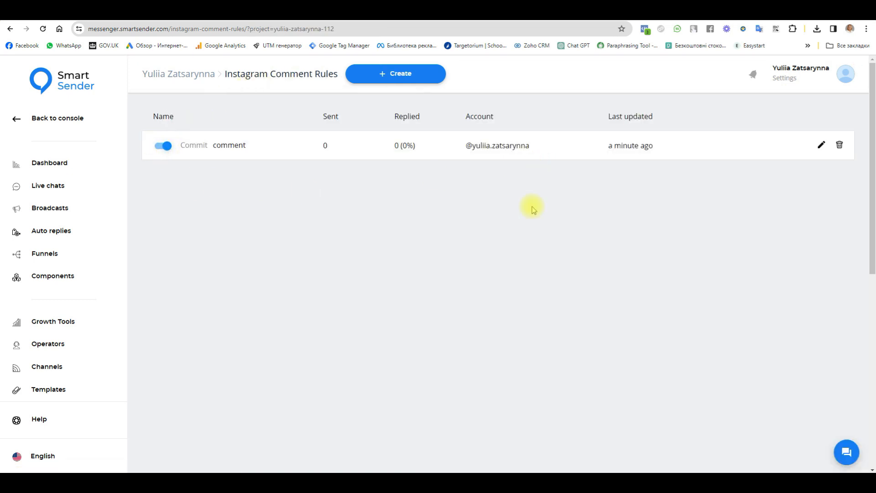
# Create a rule named '2' for the Instagram account and open its Setup tab.
pyautogui.click(399, 76)
pyautogui.click(393, 248)
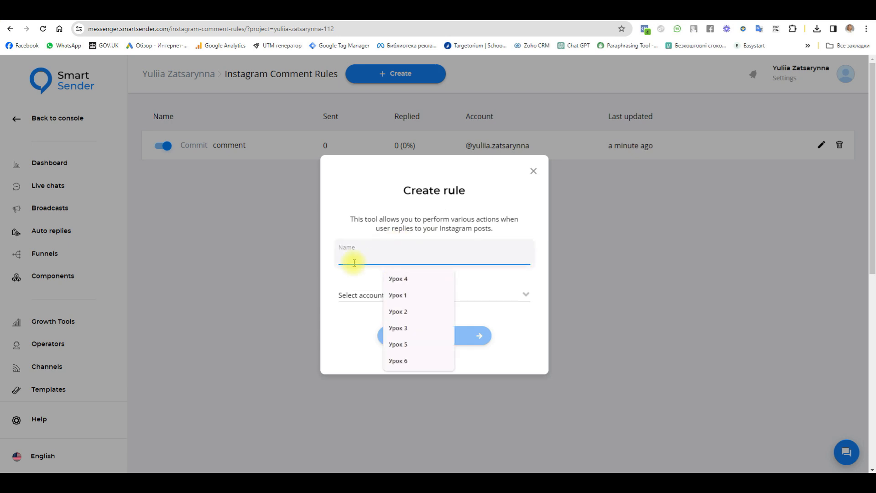
pyautogui.write('2')
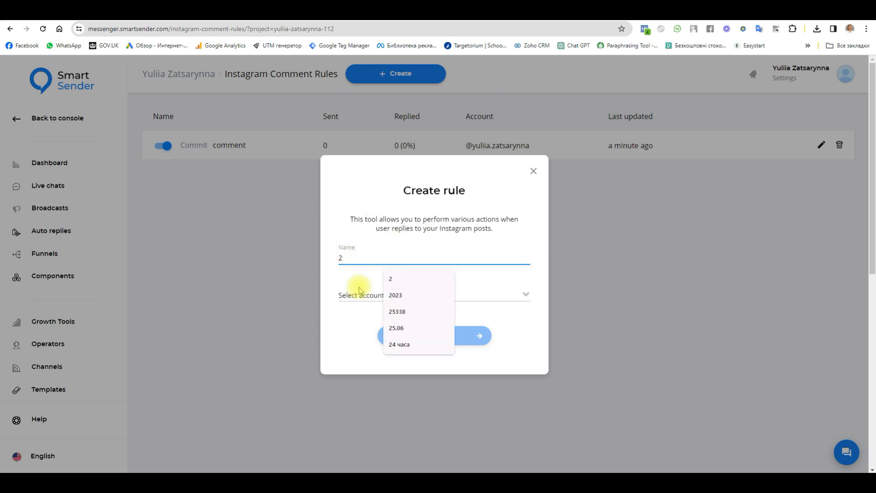
pyautogui.click(382, 292)
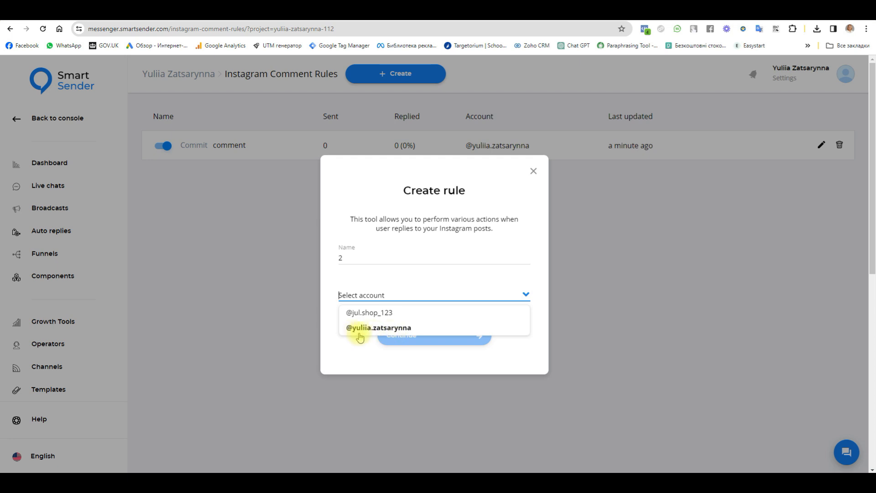
pyautogui.click(398, 327)
pyautogui.click(441, 340)
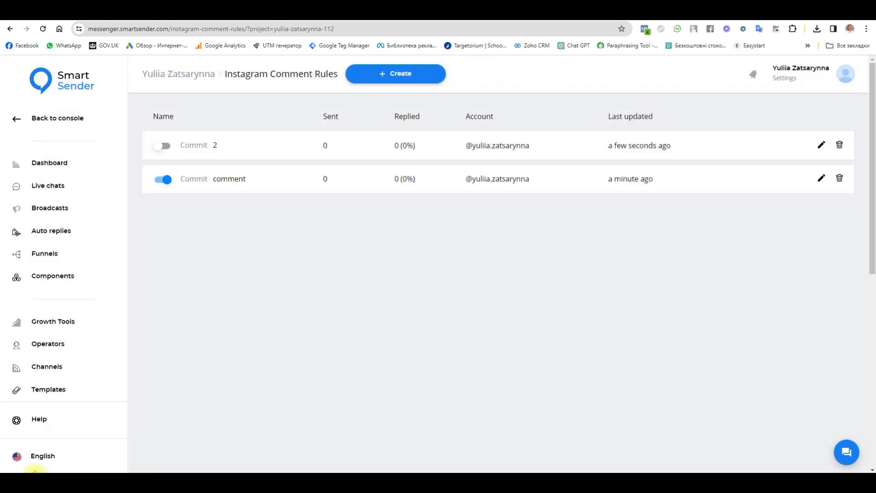
pyautogui.click(193, 146)
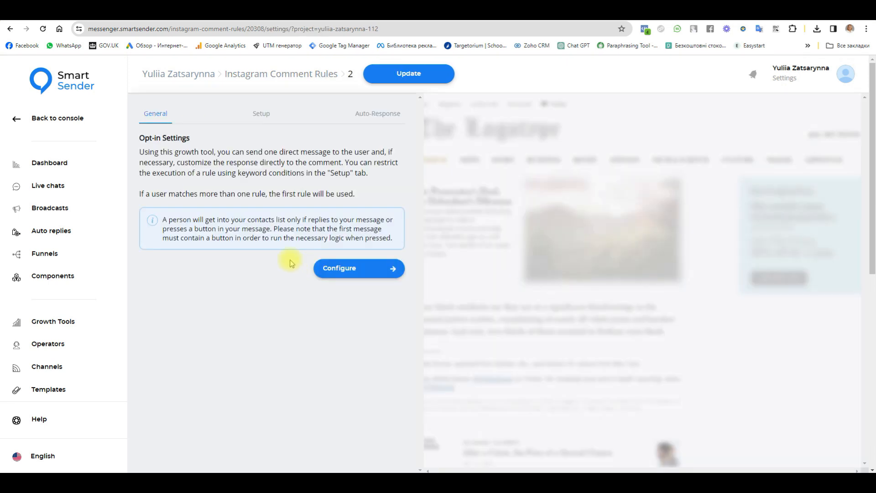
pyautogui.click(262, 114)
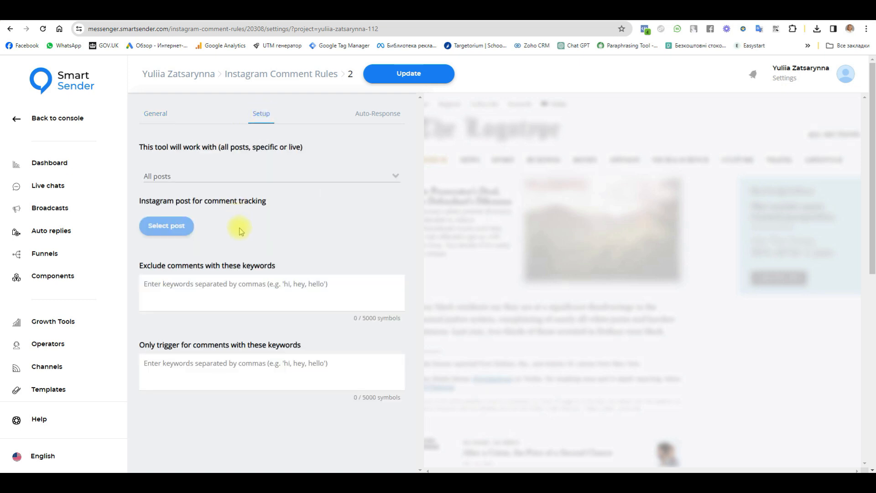
# Target all live posts and exclude comments containing 'Hi, Hello'.
pyautogui.click(223, 178)
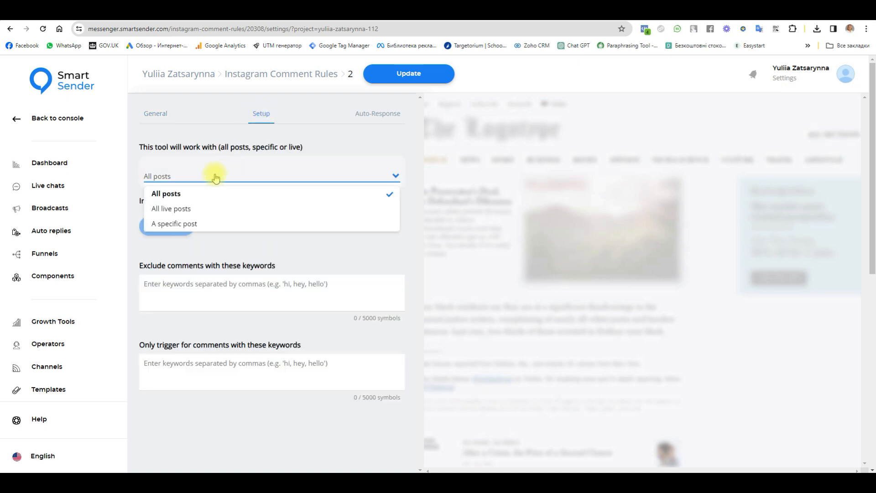
pyautogui.click(183, 211)
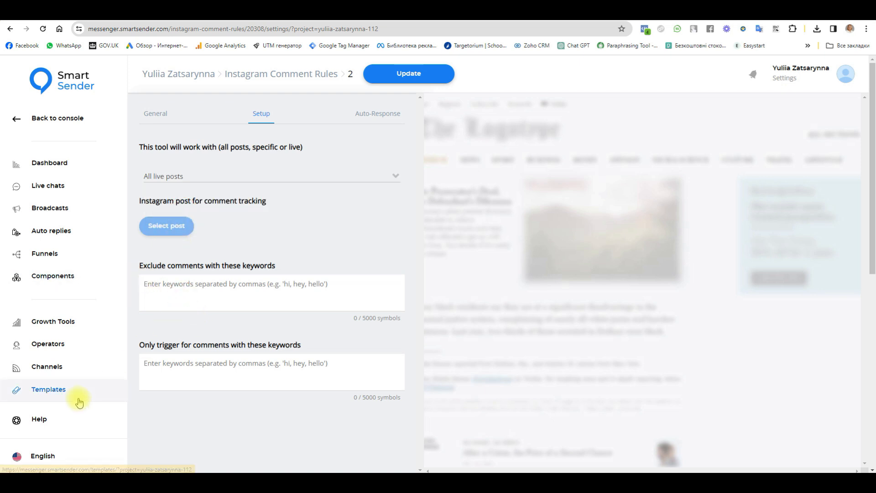
pyautogui.click(198, 290)
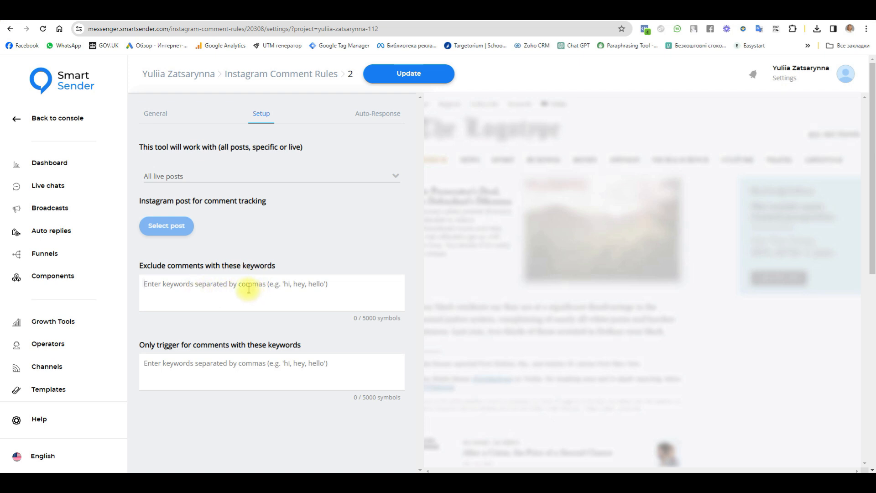
pyautogui.write('Hi')
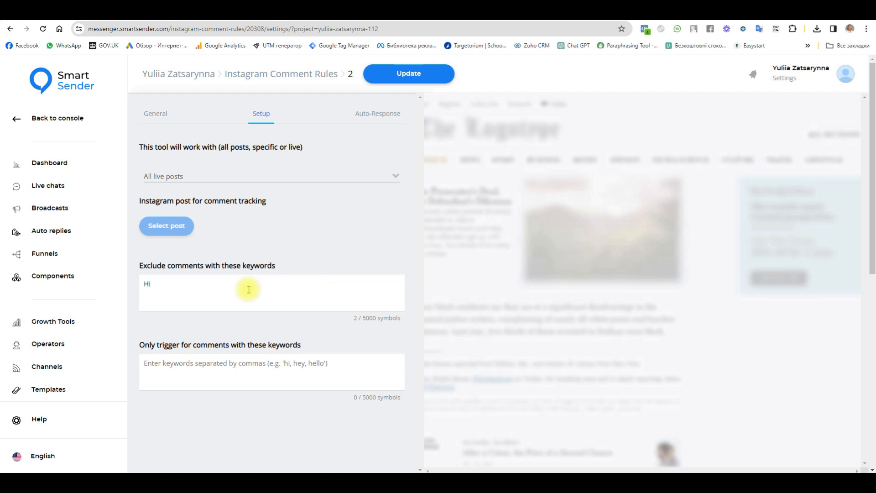
pyautogui.write('б')
pyautogui.press('BackSpace')
pyautogui.write(', Hello')
# Set '100' as the trigger keyword and bring up the auto-response section.
pyautogui.click(256, 370)
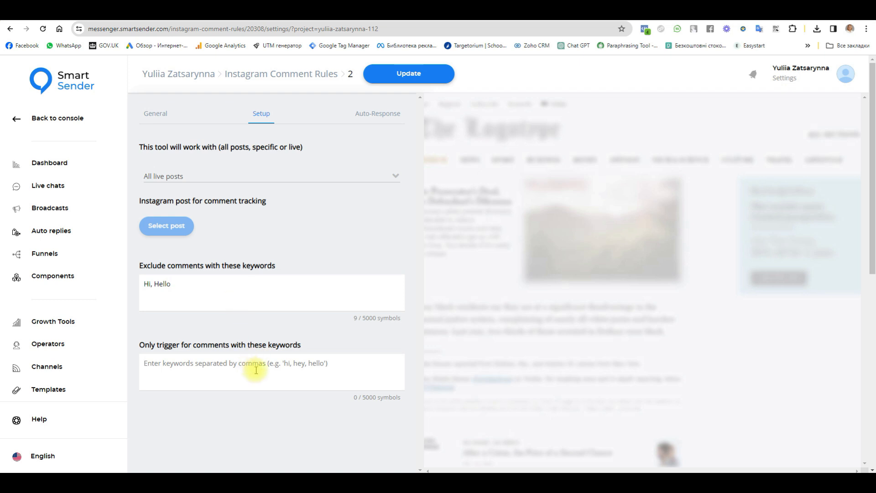
pyautogui.write('1')
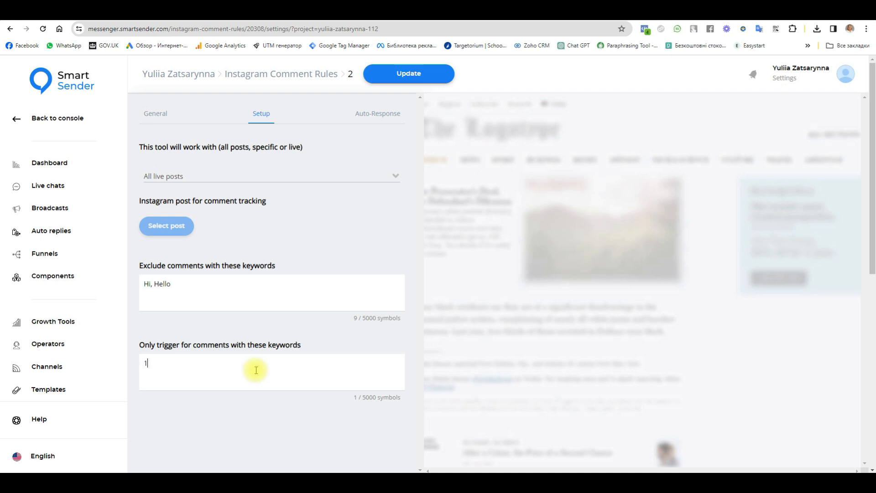
pyautogui.write('00')
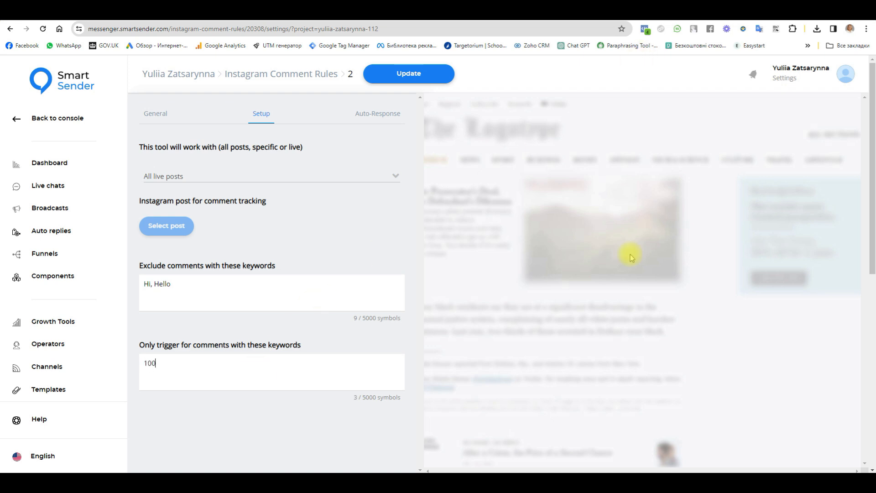
pyautogui.click(378, 115)
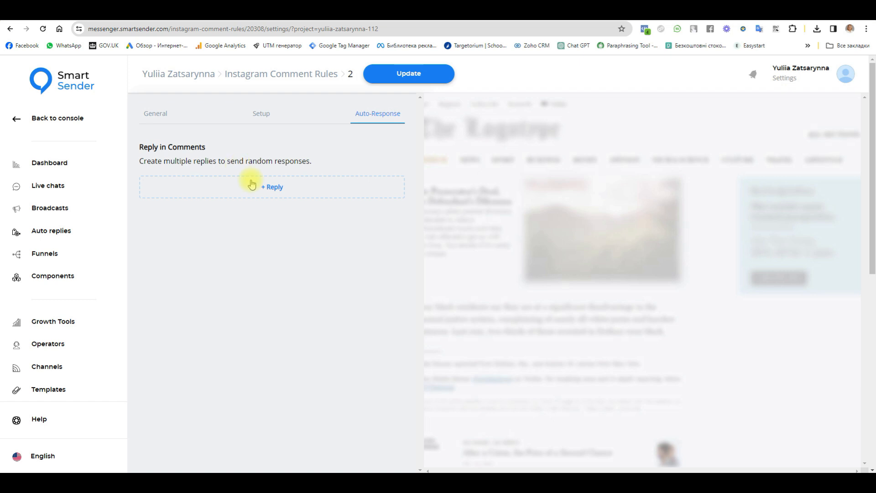
# Add a comment reply box and save rule 2 with Update.
pyautogui.click(273, 189)
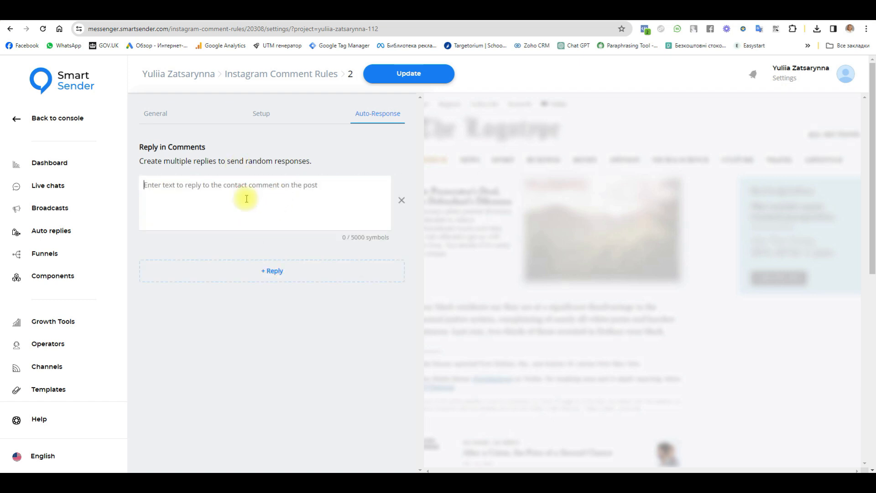
pyautogui.click(426, 73)
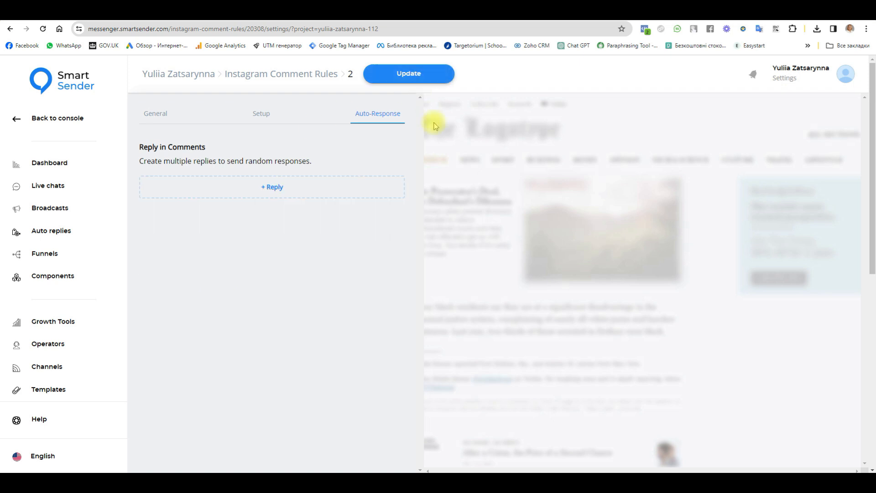
pyautogui.click(441, 295)
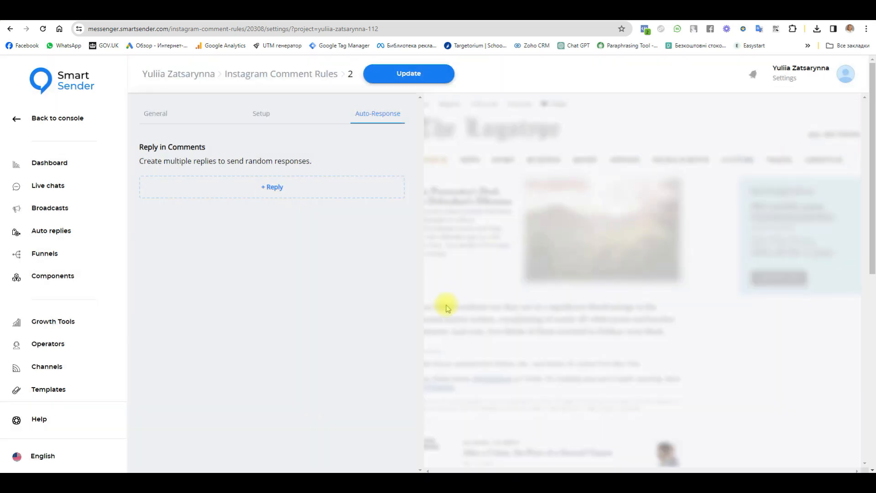
# Check the '100' trigger keyword, then open rule 2's flow builder from General.
pyautogui.click(258, 117)
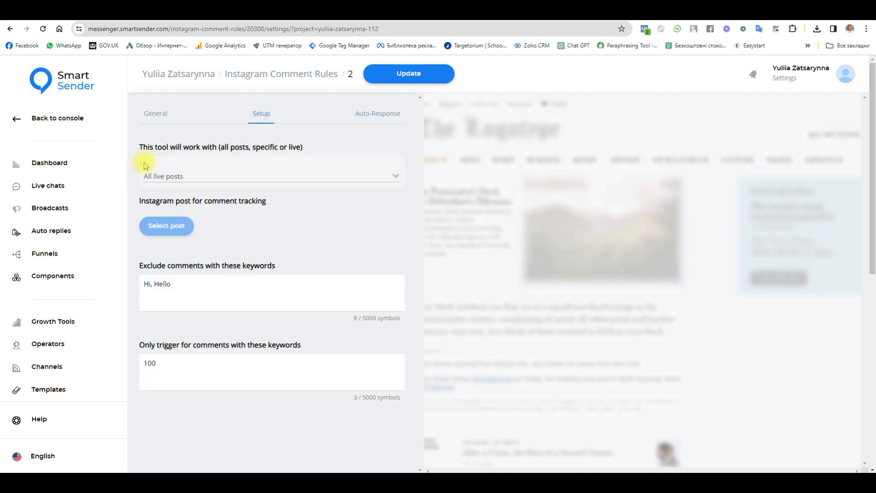
pyautogui.doubleClick(151, 364)
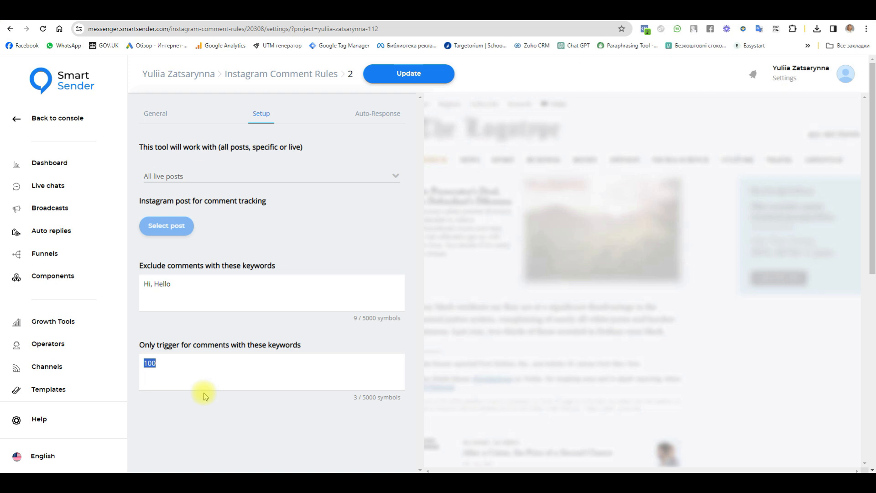
pyautogui.click(156, 114)
pyautogui.click(361, 269)
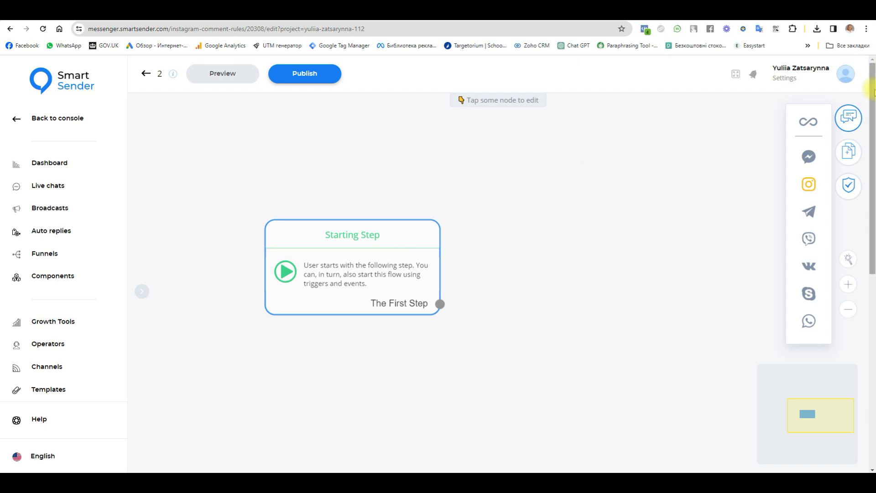
# Add a Send Message node after The First Step and give it an empty text block.
pyautogui.click(849, 151)
pyautogui.click(689, 187)
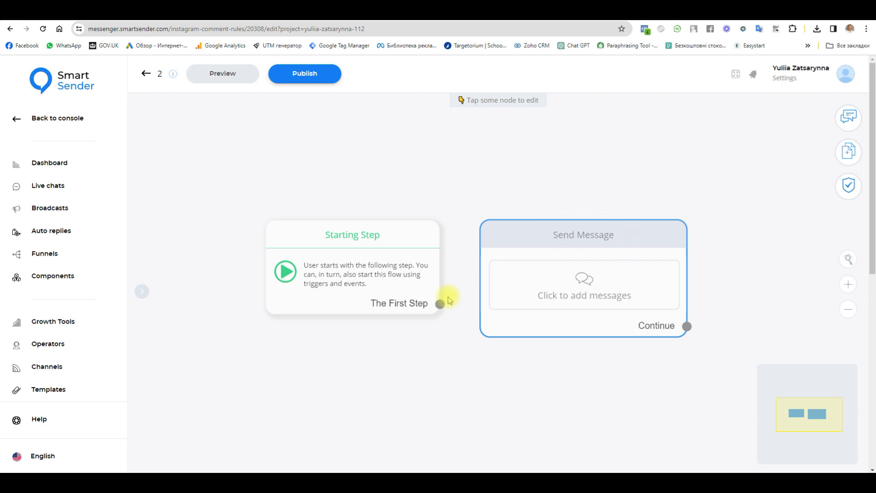
pyautogui.moveTo(440, 305); pyautogui.dragTo(512, 242)
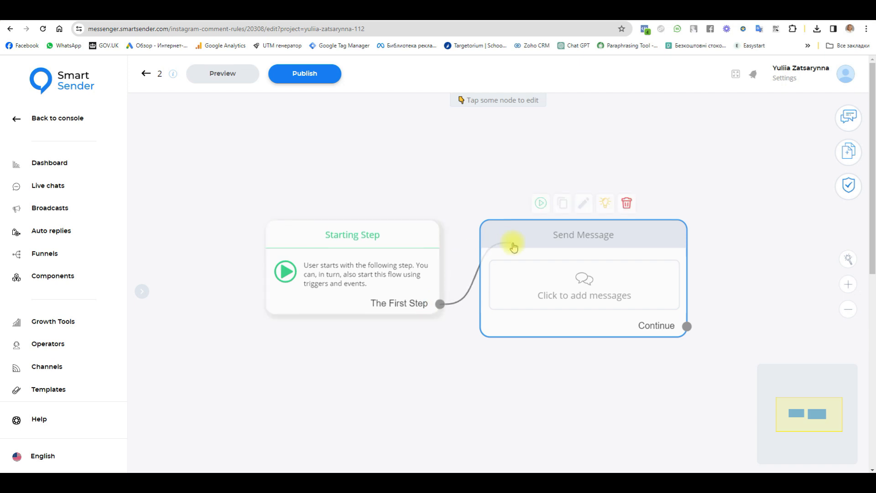
pyautogui.click(561, 235)
pyautogui.click(164, 226)
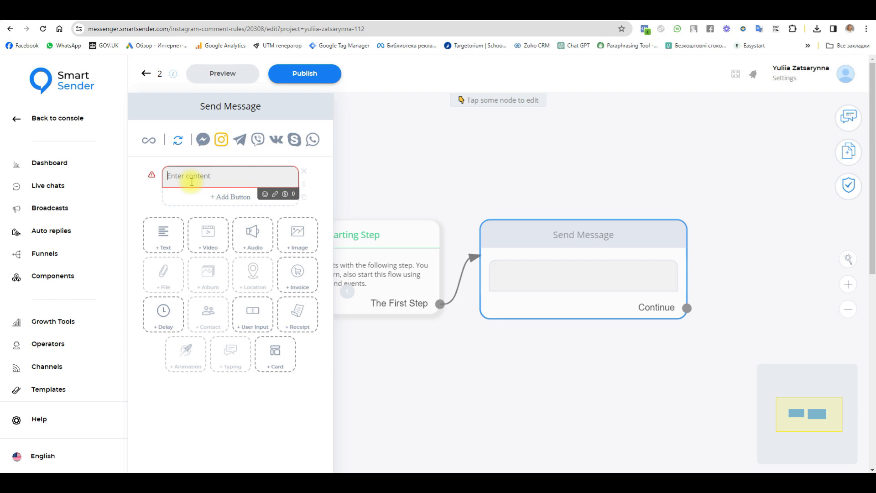
# Enter the message 'To receive a gift, click on the next button'.
pyautogui.write('To receive a gift, click on the next button')
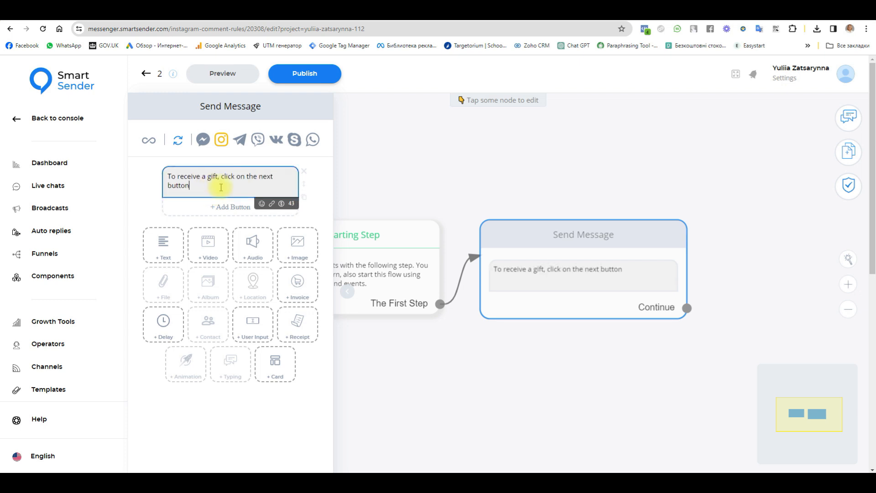
pyautogui.click(277, 174)
pyautogui.doubleClick(277, 175)
pyautogui.hotkey('ctrl', 'c')
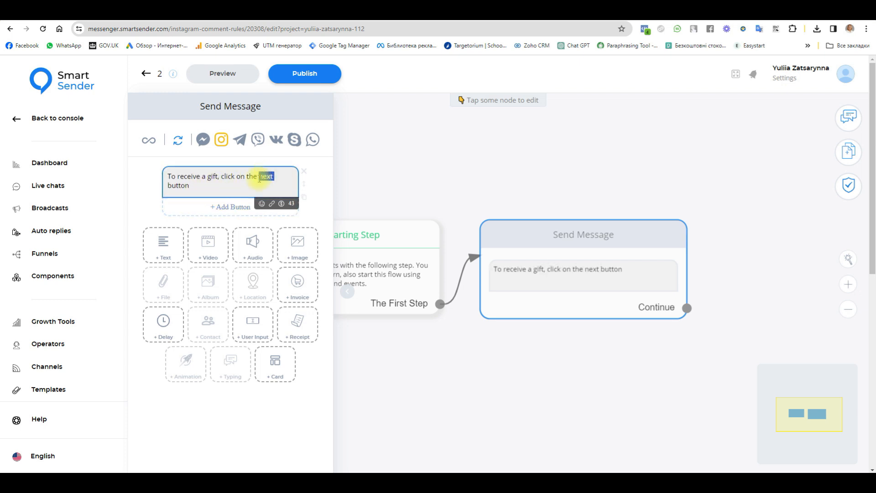
# Add a button named next that allows multiple activations, and save it.
pyautogui.click(220, 210)
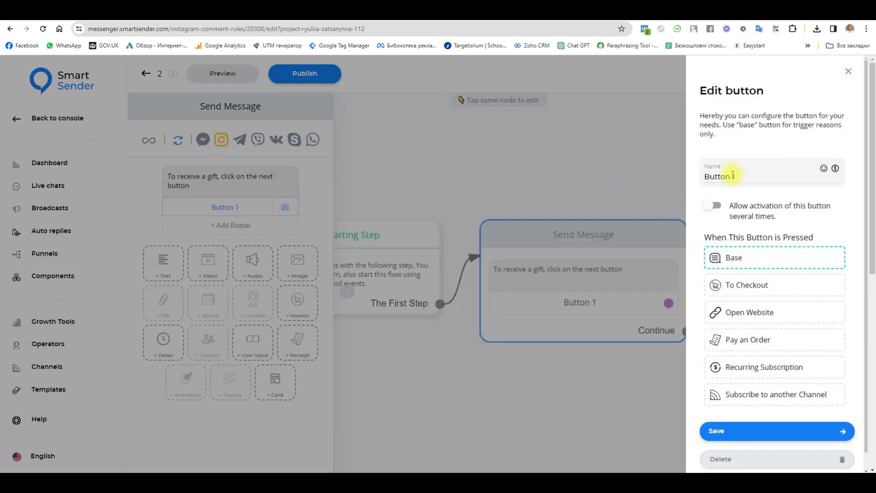
pyautogui.moveTo(751, 175); pyautogui.dragTo(694, 173)
pyautogui.hotkey('ctrl', 'v')
pyautogui.click(714, 205)
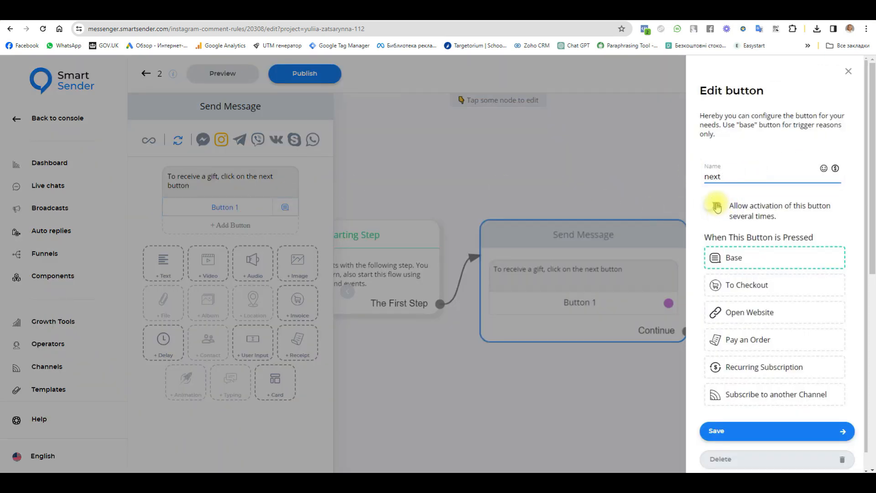
pyautogui.click(740, 430)
pyautogui.click(719, 375)
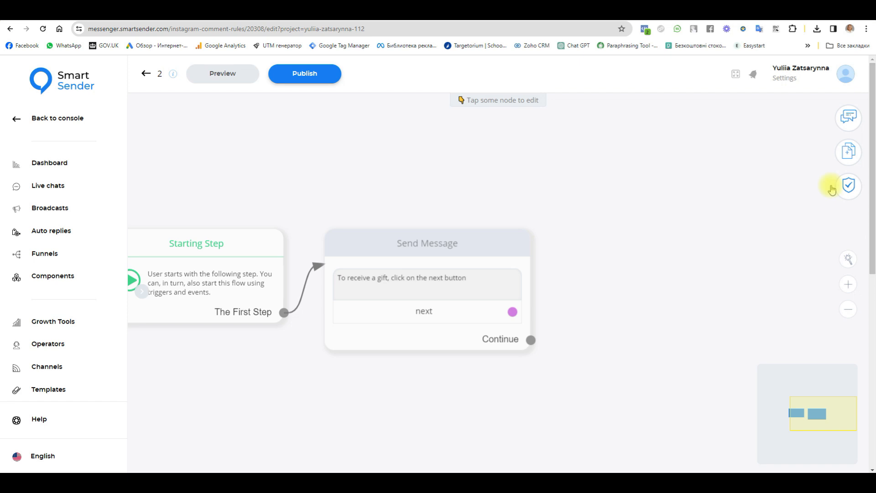
# Link the next button to a new discount-coupon message containing code 48514789.
pyautogui.click(849, 157)
pyautogui.click(688, 179)
pyautogui.moveTo(626, 391); pyautogui.dragTo(727, 269)
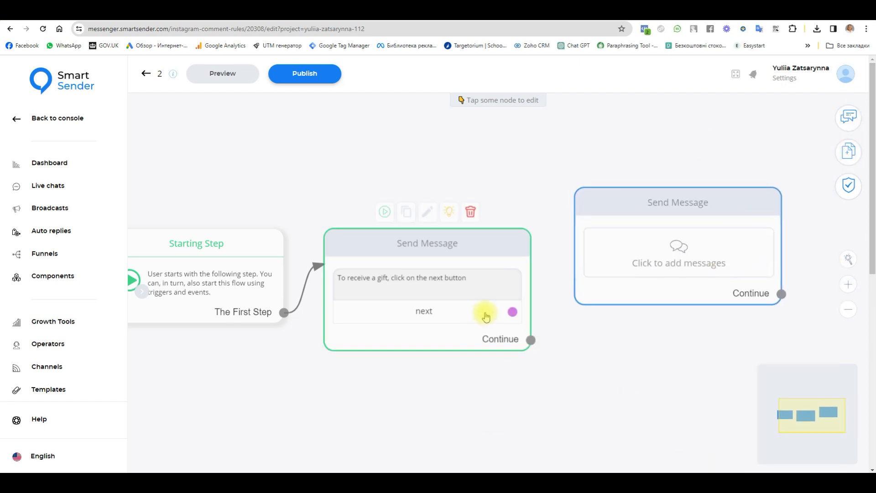
pyautogui.moveTo(512, 312); pyautogui.dragTo(646, 280)
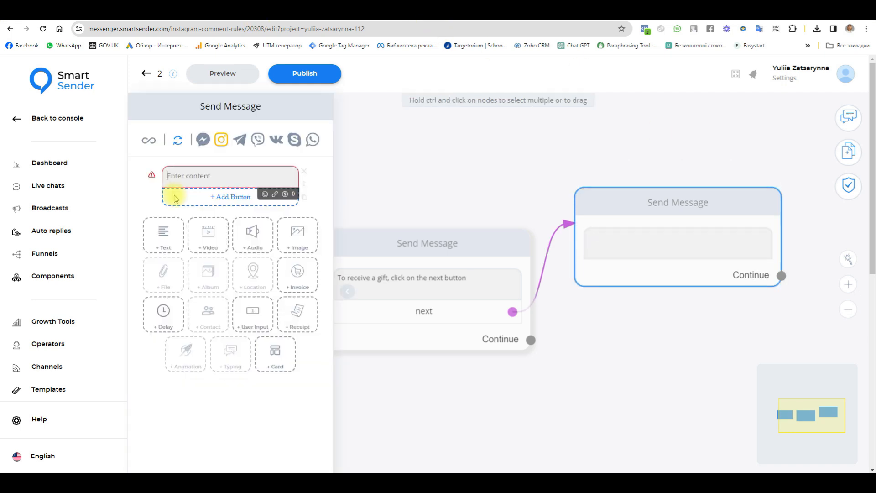
pyautogui.write("Here's your discount coupon")
pyautogui.press('Return')
pyautogui.write('4')
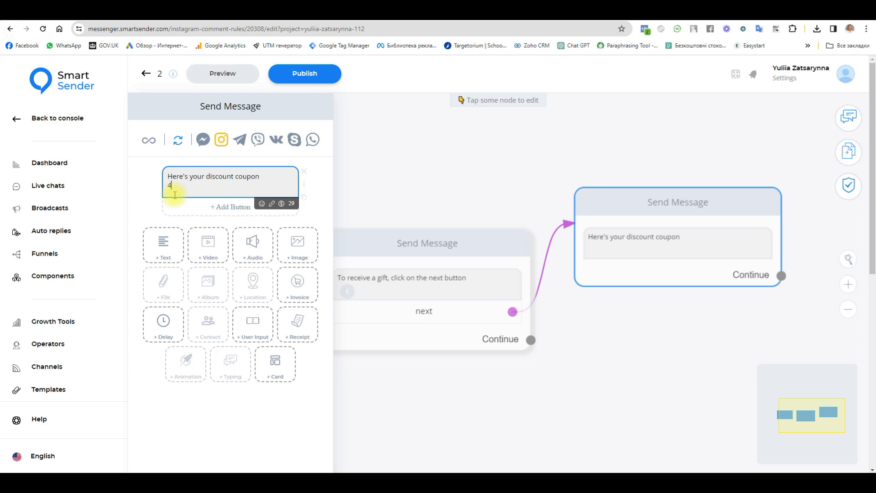
pyautogui.write('8514789')
pyautogui.click(626, 362)
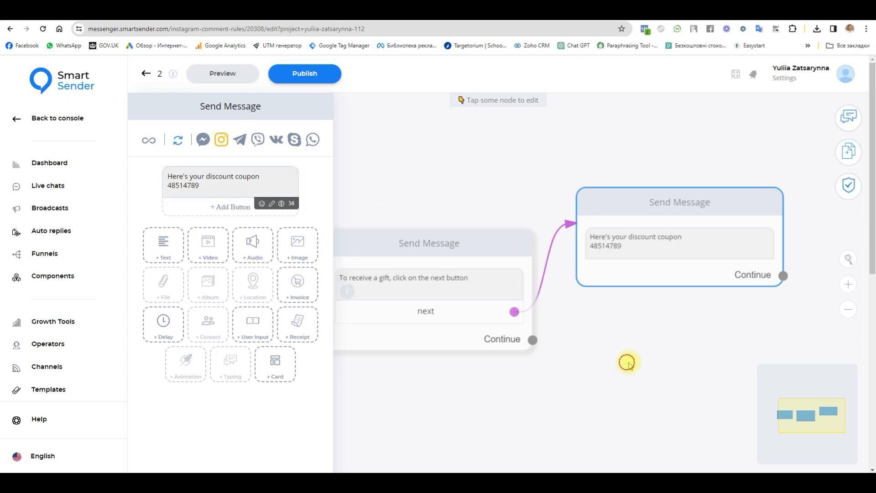
# Add a Perform Actions node that subscribes the contact to funnel Funnels 1.
pyautogui.click(848, 151)
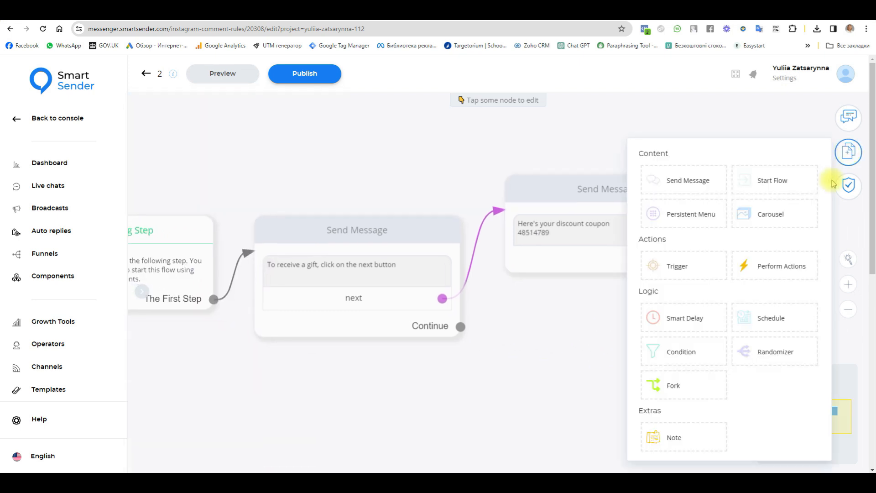
pyautogui.click(776, 272)
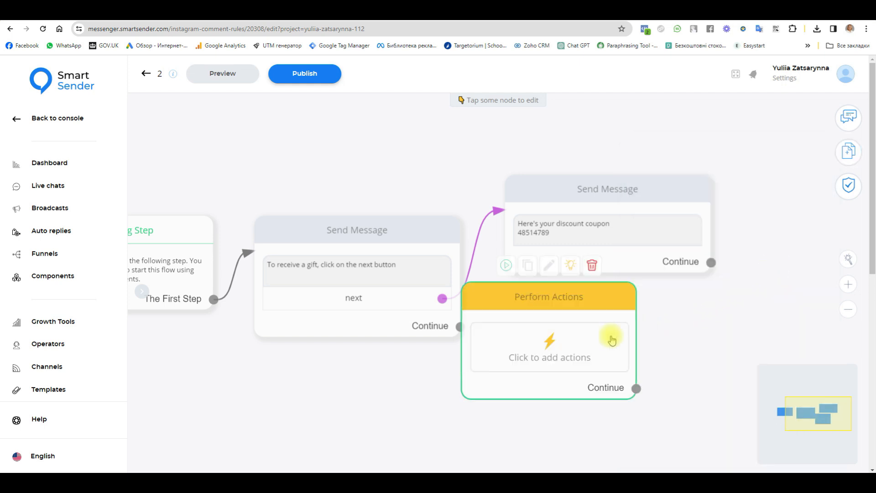
pyautogui.click(610, 346)
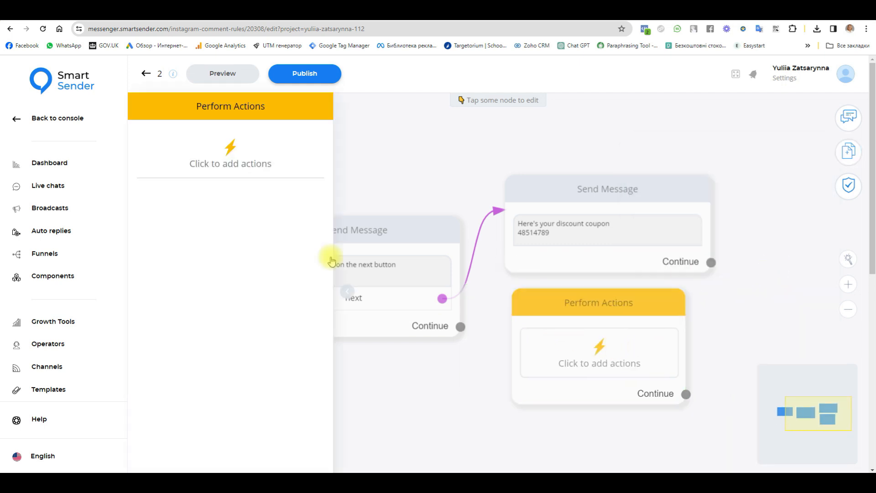
pyautogui.click(251, 162)
pyautogui.click(402, 294)
pyautogui.scroll(-2, 390, 378)
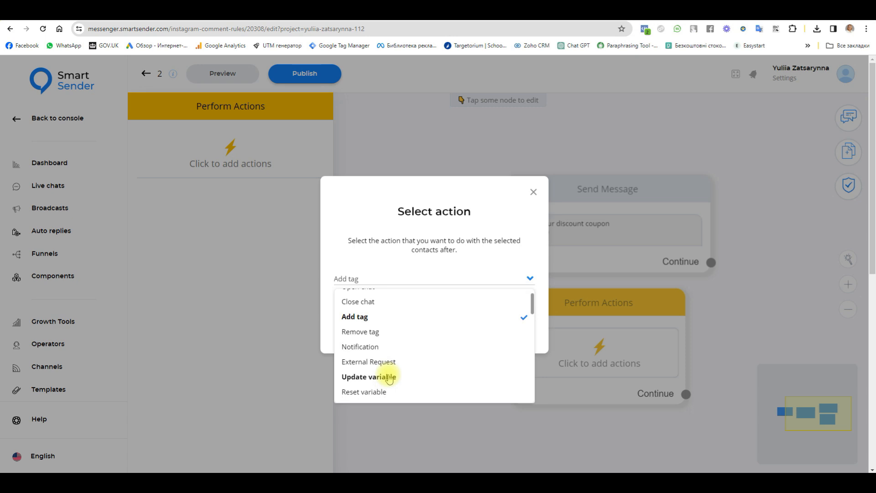
pyautogui.click(410, 383)
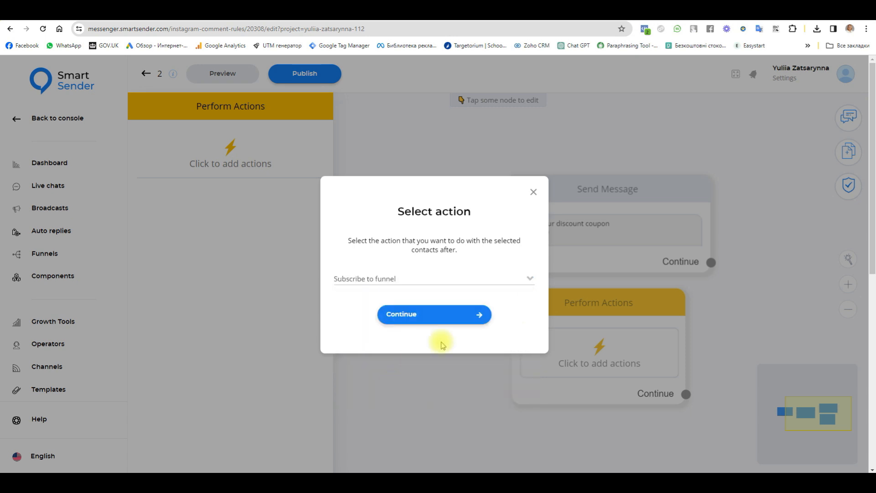
pyautogui.click(447, 320)
pyautogui.click(752, 160)
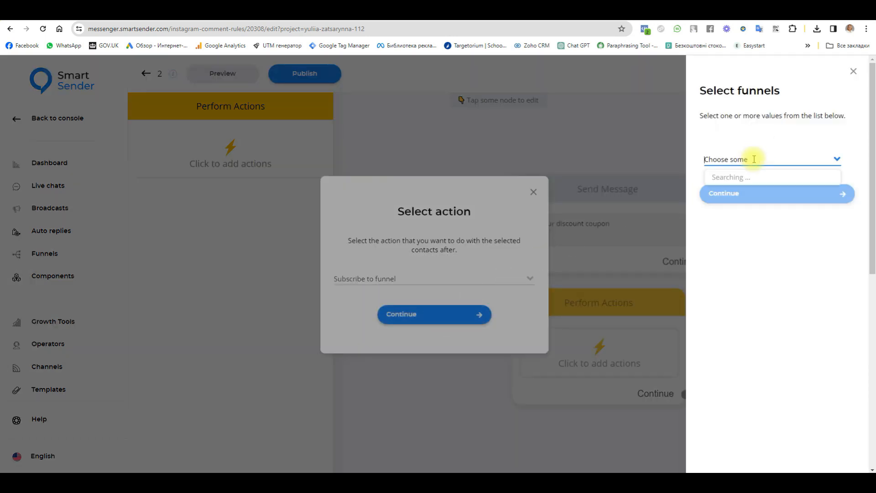
pyautogui.click(733, 177)
pyautogui.click(743, 193)
pyautogui.click(480, 273)
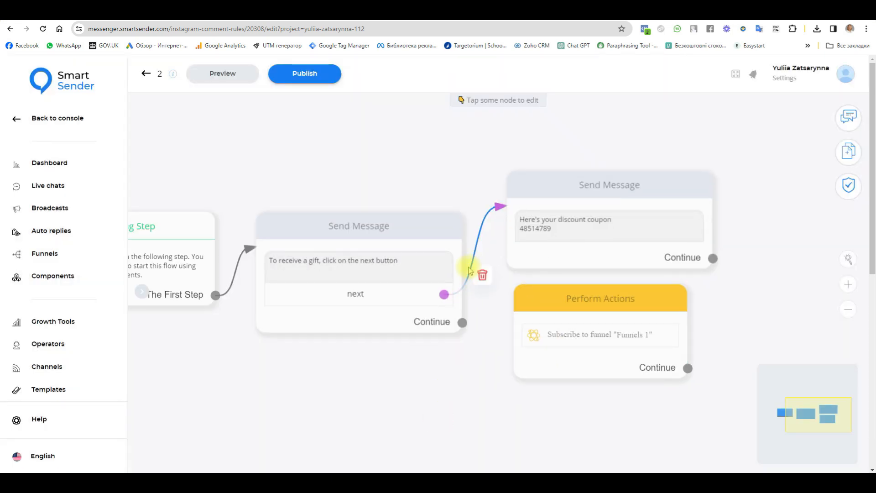
# Keep next linked to the coupon message and rearrange the Perform Actions and coupon nodes.
pyautogui.moveTo(444, 294); pyautogui.dragTo(524, 313)
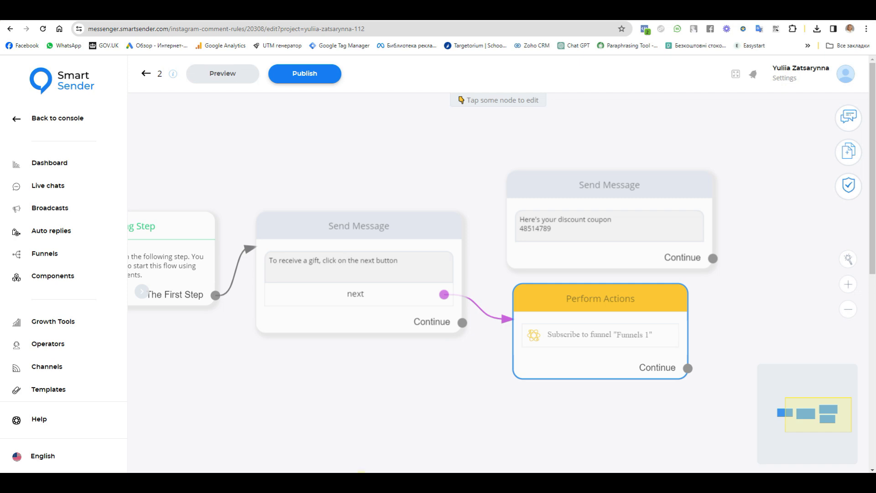
pyautogui.moveTo(360, 470)
pyautogui.moveTo(496, 321)
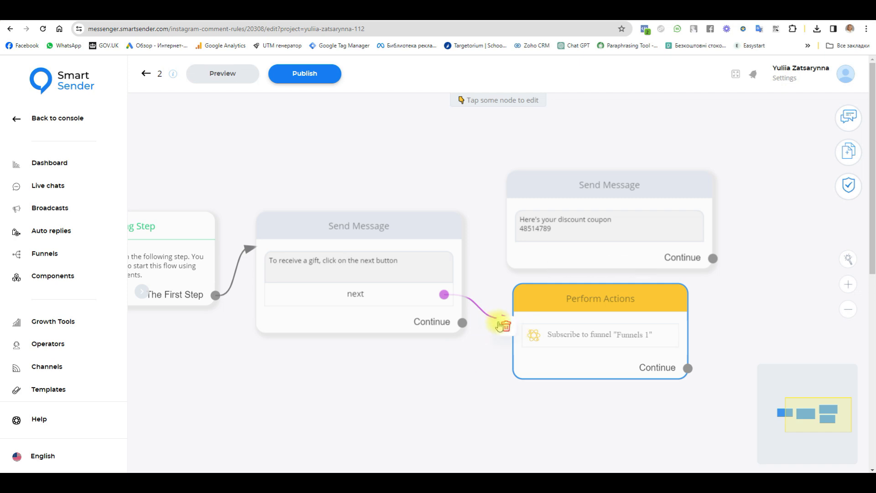
pyautogui.click(506, 328)
pyautogui.moveTo(444, 294); pyautogui.dragTo(565, 205)
pyautogui.click(565, 205)
pyautogui.click(756, 244)
pyautogui.moveTo(432, 402); pyautogui.dragTo(490, 388)
pyautogui.moveTo(643, 314); pyautogui.dragTo(669, 370)
pyautogui.moveTo(692, 176); pyautogui.dragTo(713, 223)
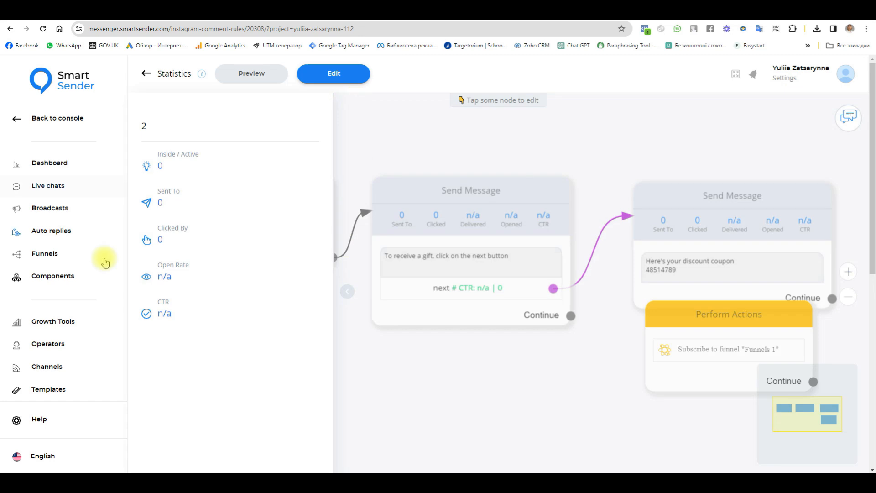
# Switch the second Instagram comment rule on in Growth Tools and open its settings.
pyautogui.click(64, 321)
pyautogui.scroll(-7, 381, 332)
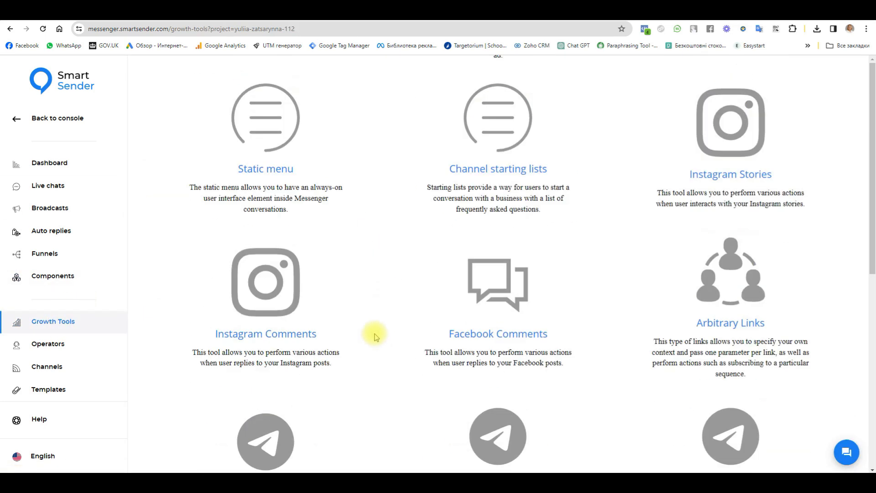
pyautogui.click(271, 231)
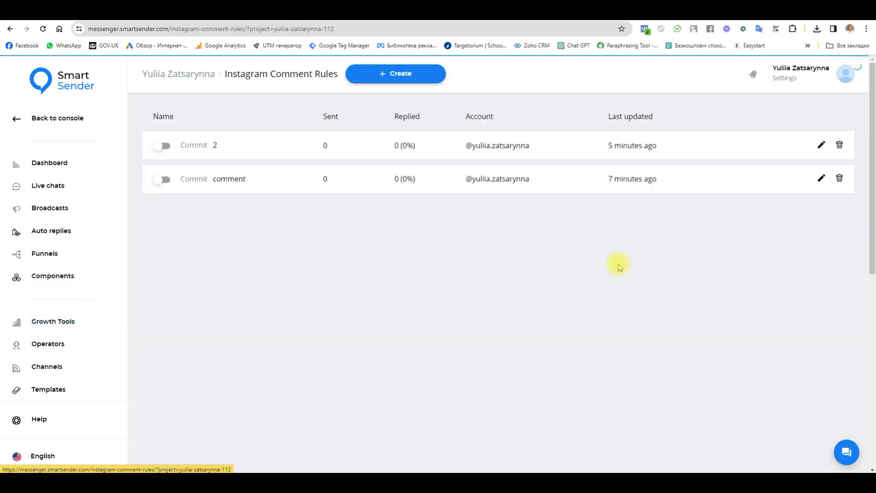
pyautogui.click(162, 146)
pyautogui.click(196, 149)
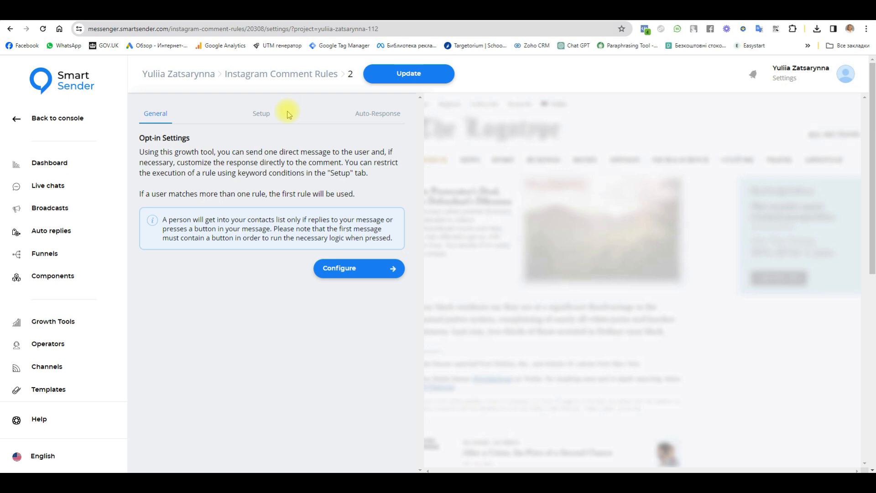
# Review rule 2's Setup (keyword 100) and Auto-Response tabs, then return to opt-in settings.
pyautogui.click(269, 112)
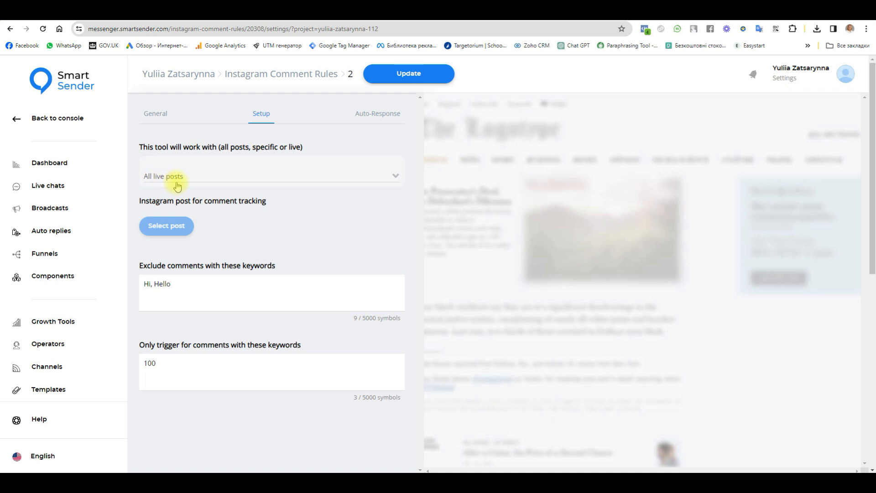
pyautogui.doubleClick(155, 362)
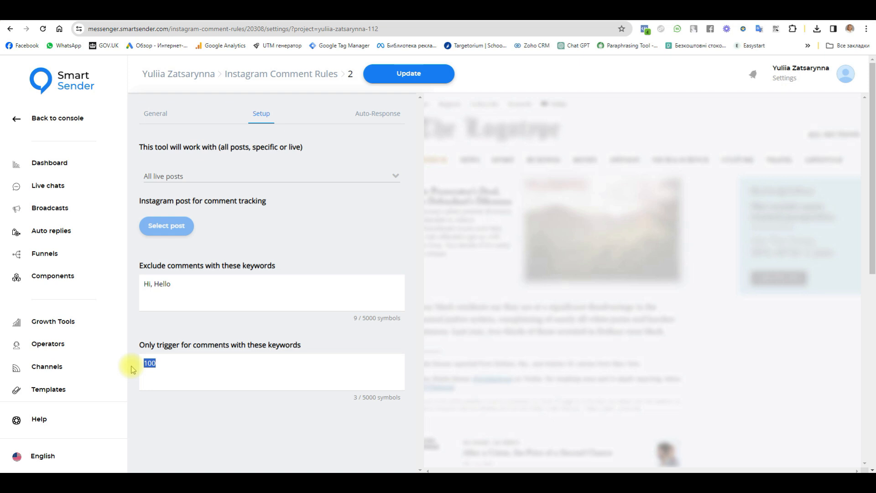
pyautogui.click(373, 116)
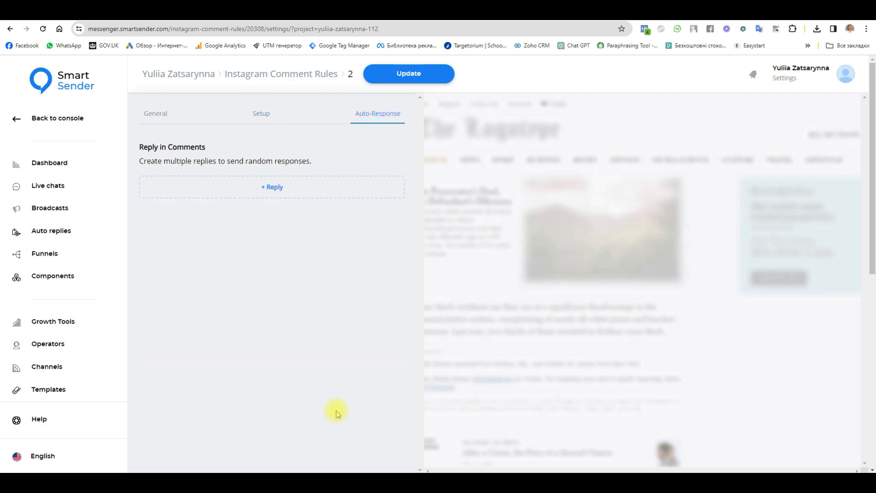
pyautogui.click(150, 116)
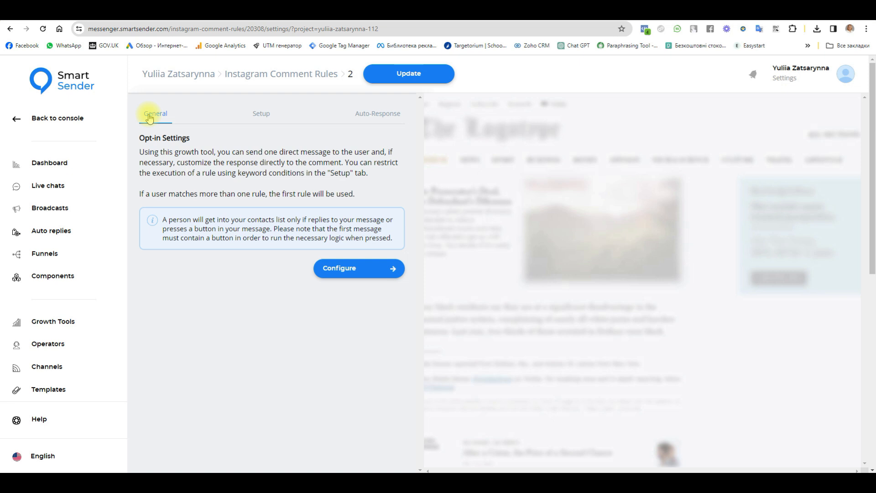